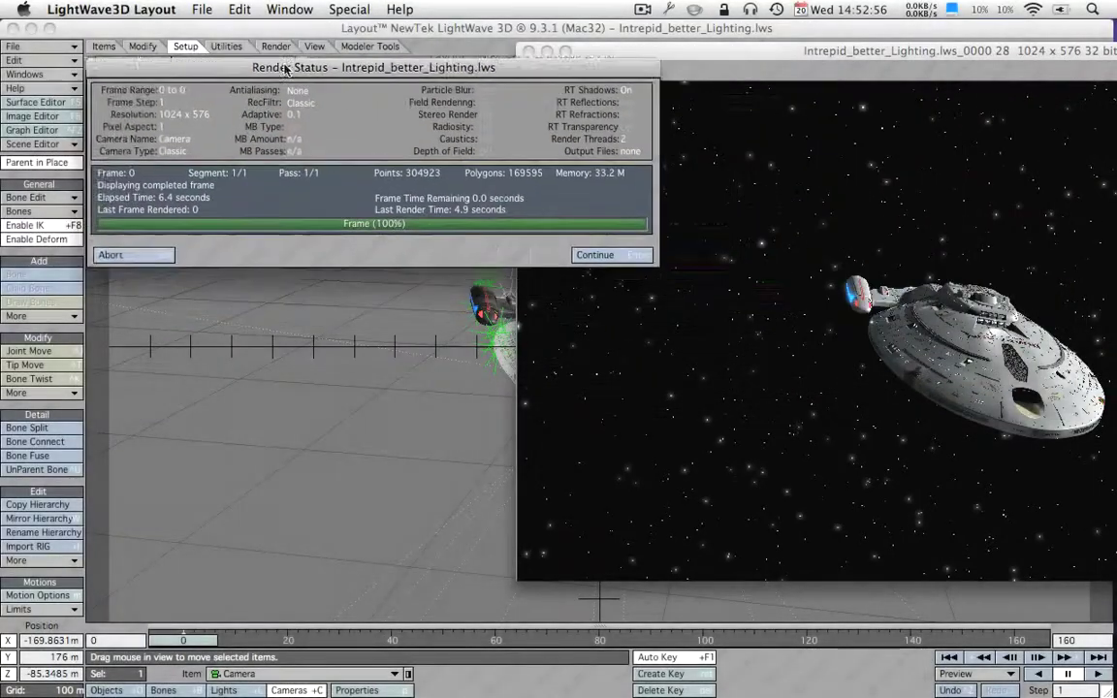
# - Move the Render Status window aside, continue past it and shift the rendered image window left
pyautogui.moveTo(286, 69); pyautogui.dragTo(201, 40)
pyautogui.click(509, 225)
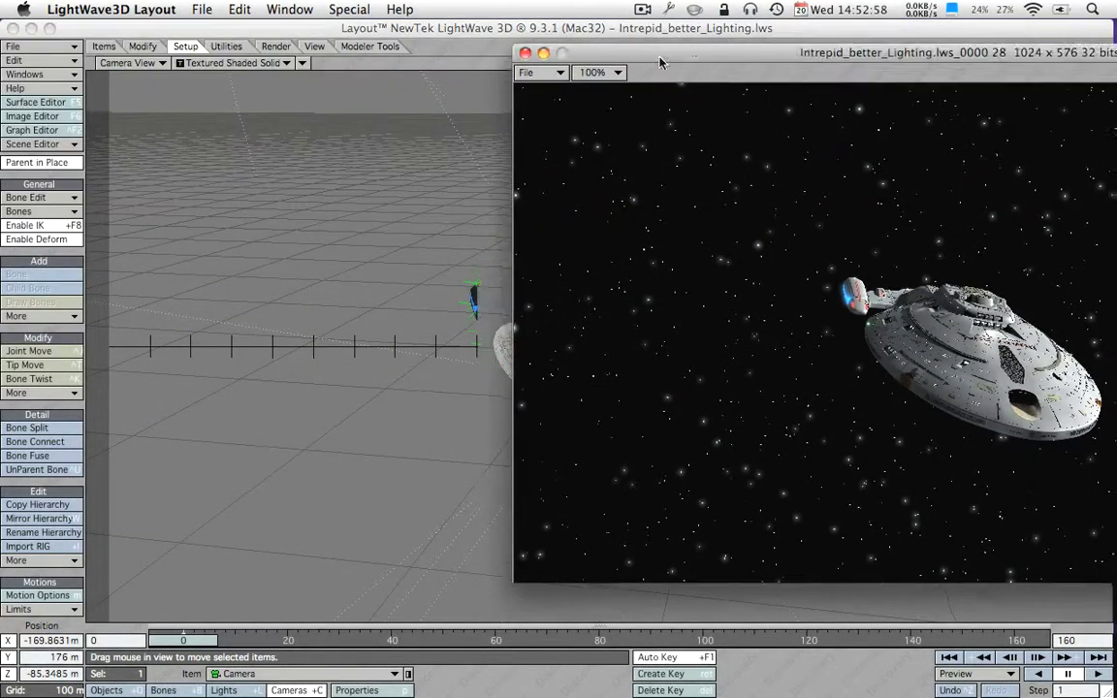
pyautogui.moveTo(660, 62); pyautogui.dragTo(192, 50)
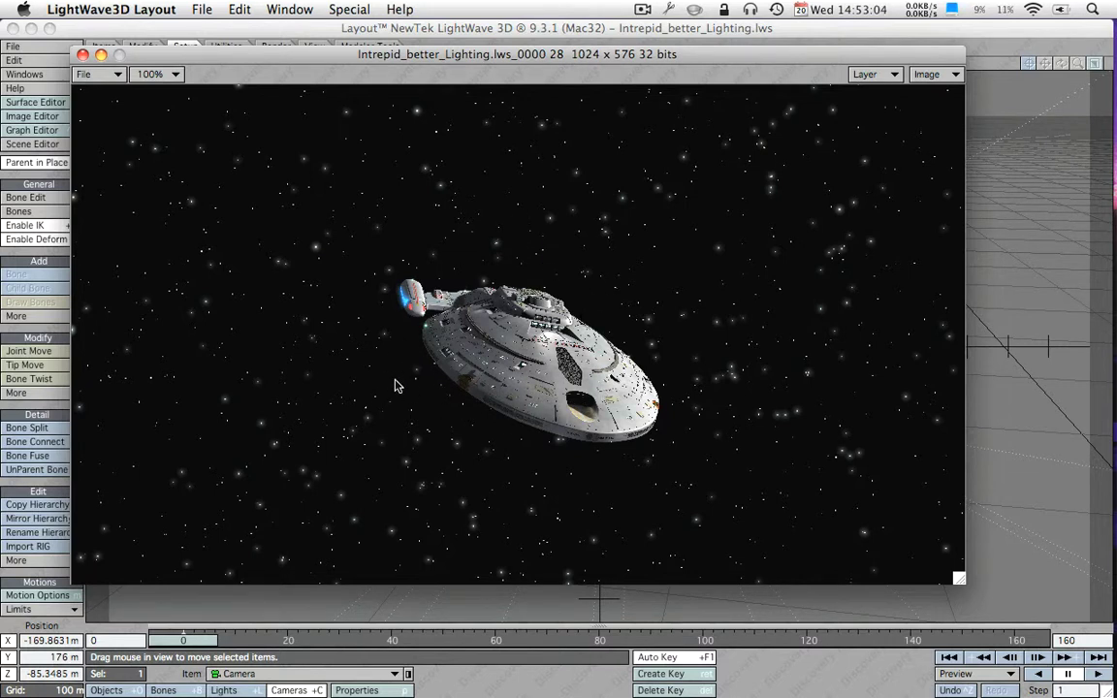
# - Move the scene to frame 160, test-render it with F9, then close the image viewer
pyautogui.moveTo(227, 635); pyautogui.dragTo(1015, 638)
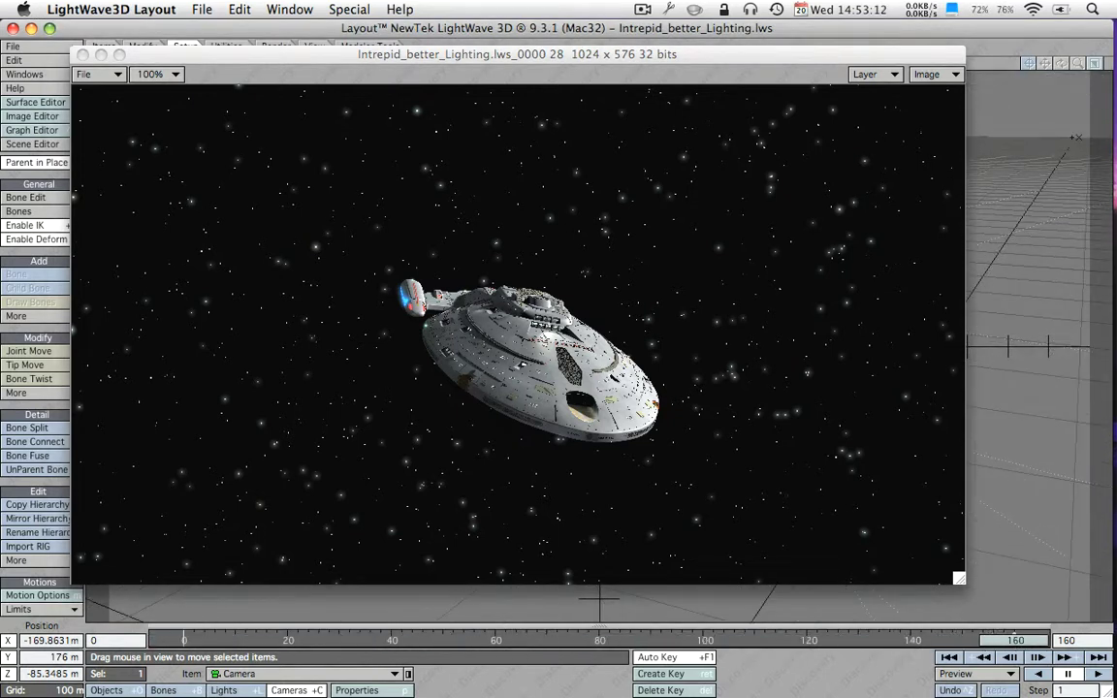
pyautogui.press('F9')
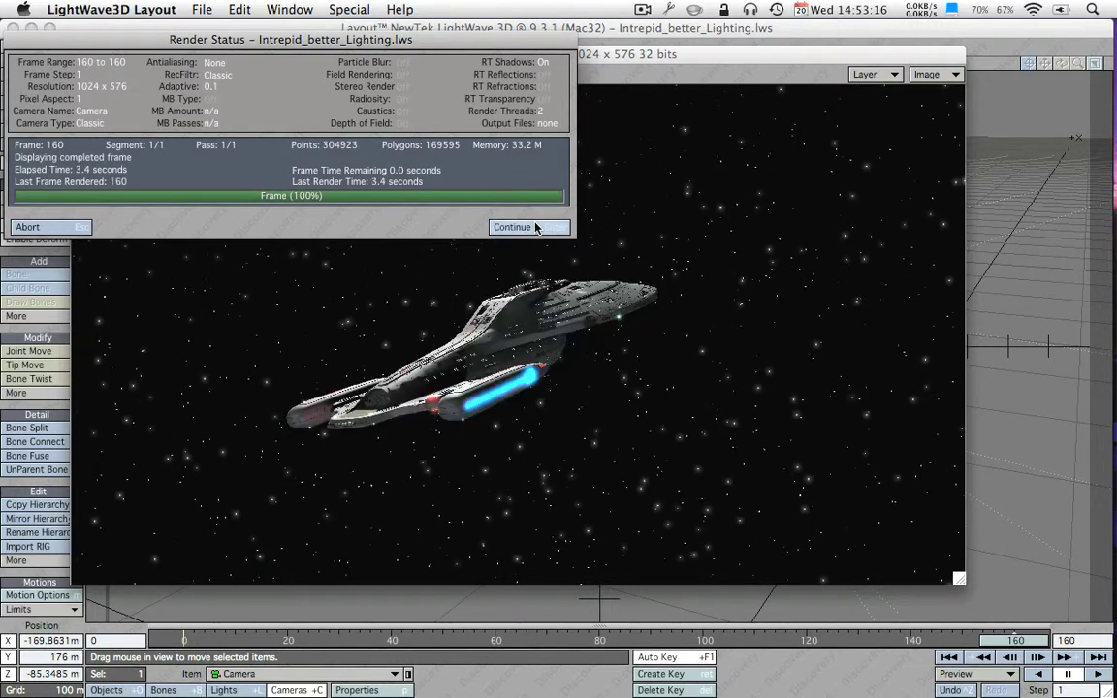
pyautogui.click(524, 227)
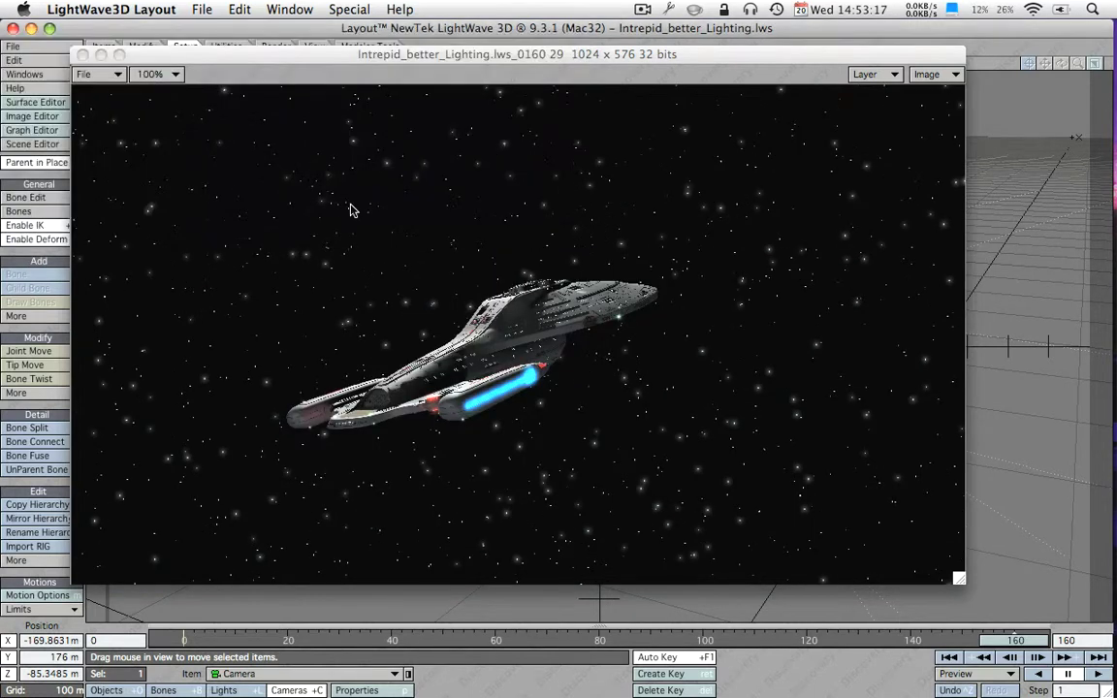
pyautogui.click(83, 54)
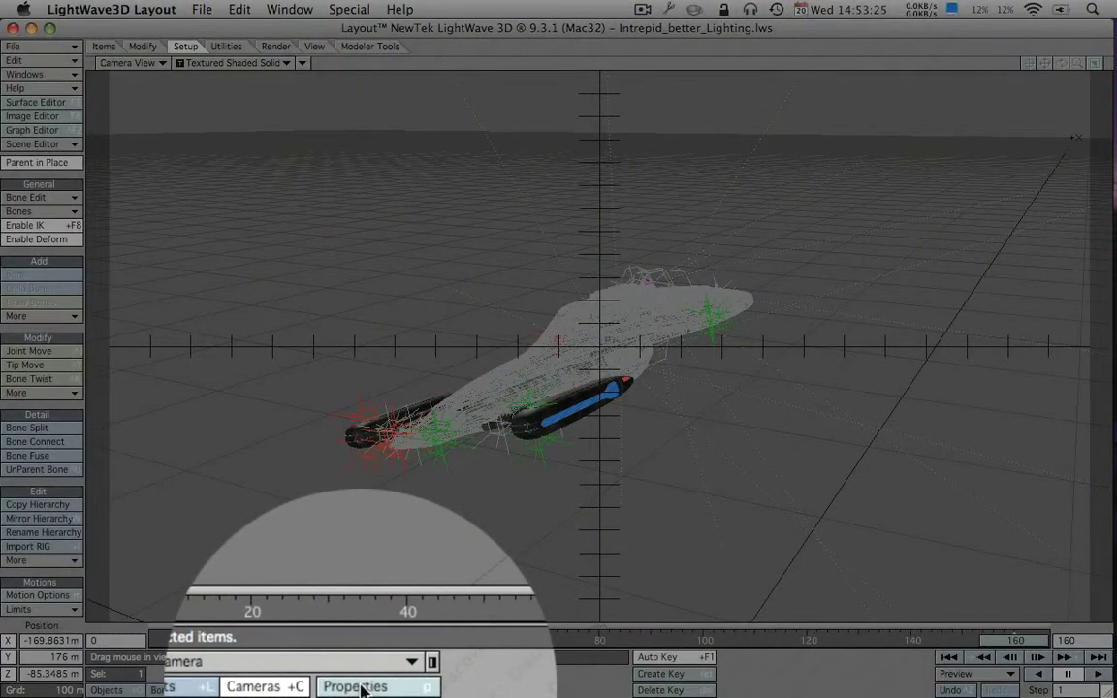
# - In Camera Properties, choose the HDTV (1280 x 720) resolution preset with a 50 % multiplier
pyautogui.click(357, 691)
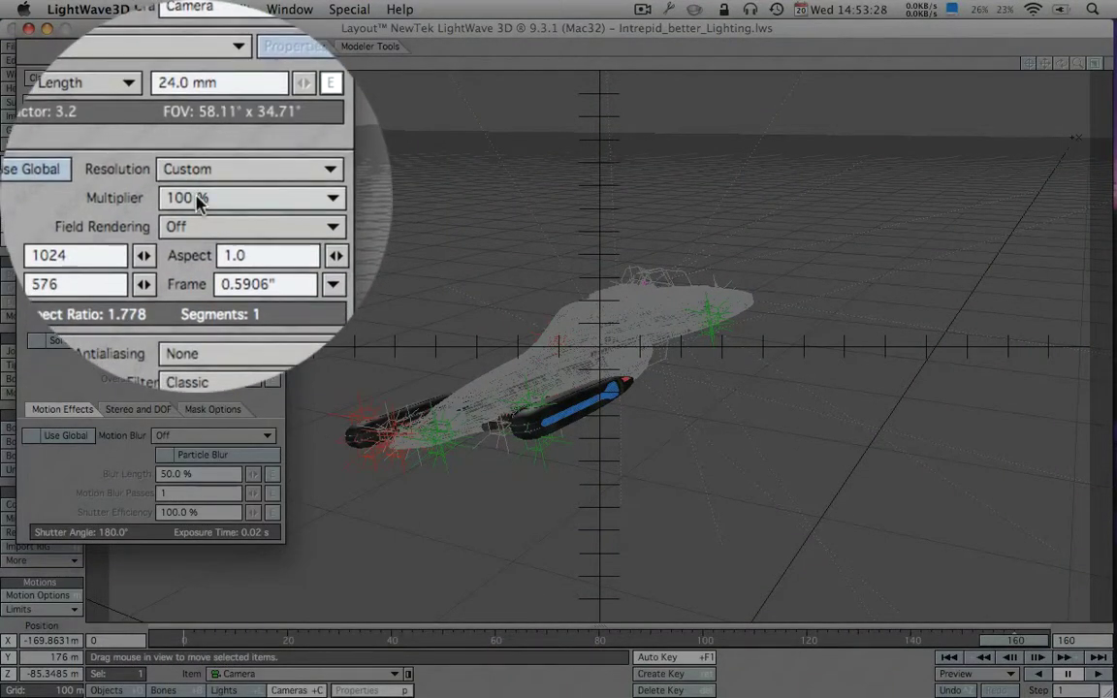
pyautogui.click(194, 163)
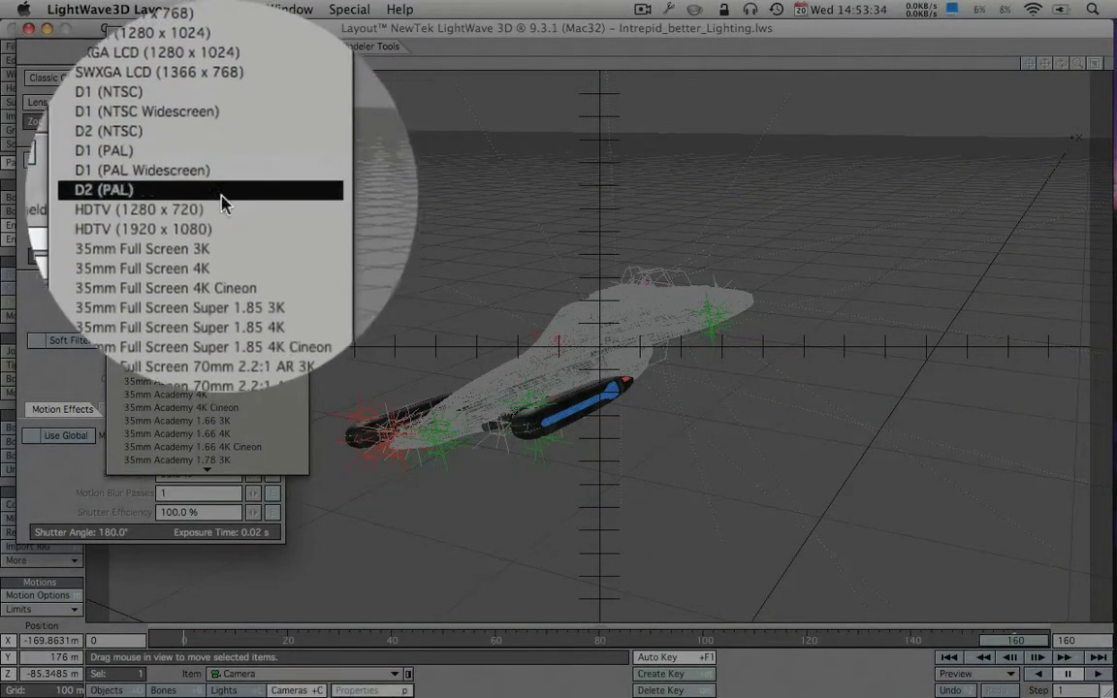
pyautogui.click(219, 200)
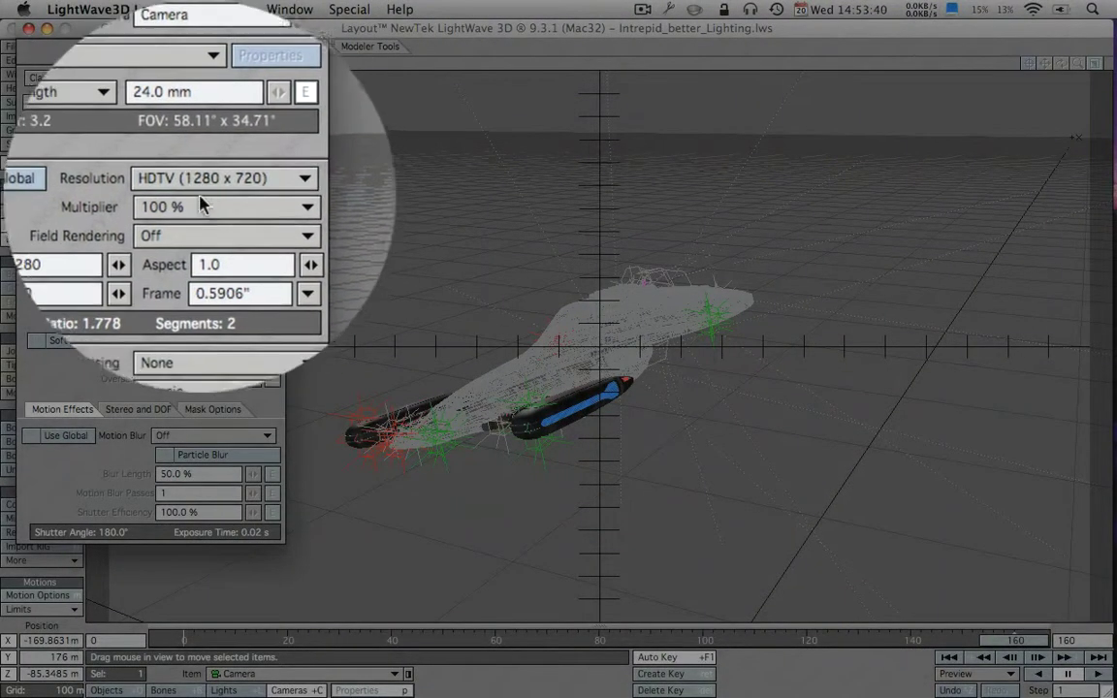
pyautogui.click(199, 199)
pyautogui.click(194, 191)
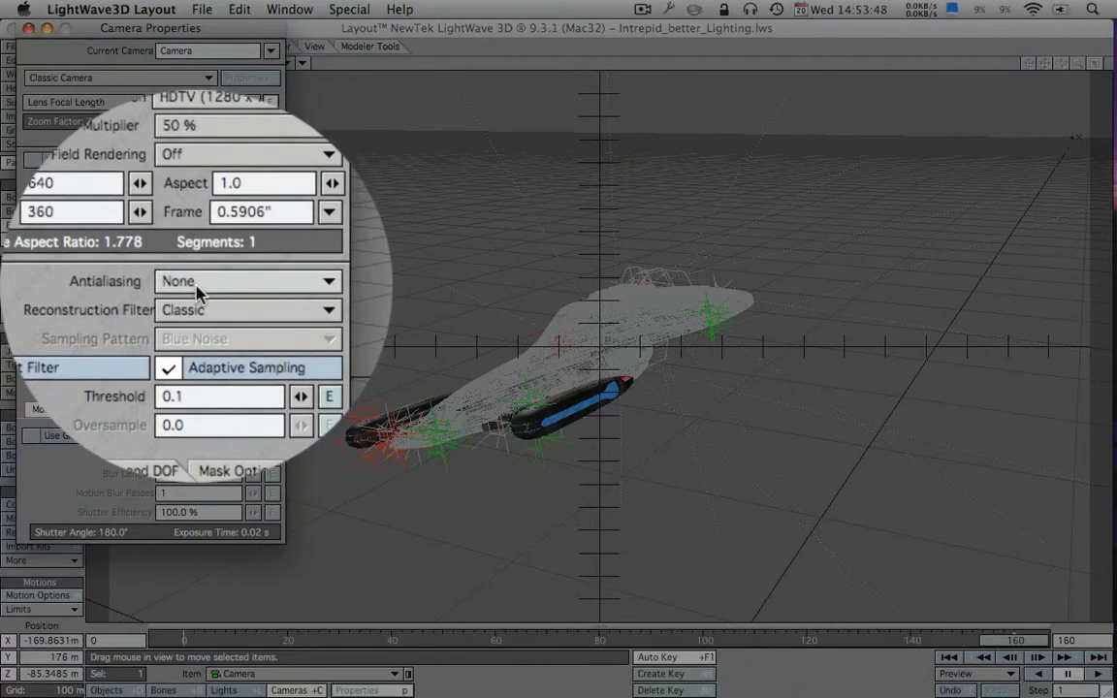
# - Change the camera's antialiasing to Classic, Enhanced High
pyautogui.click(197, 282)
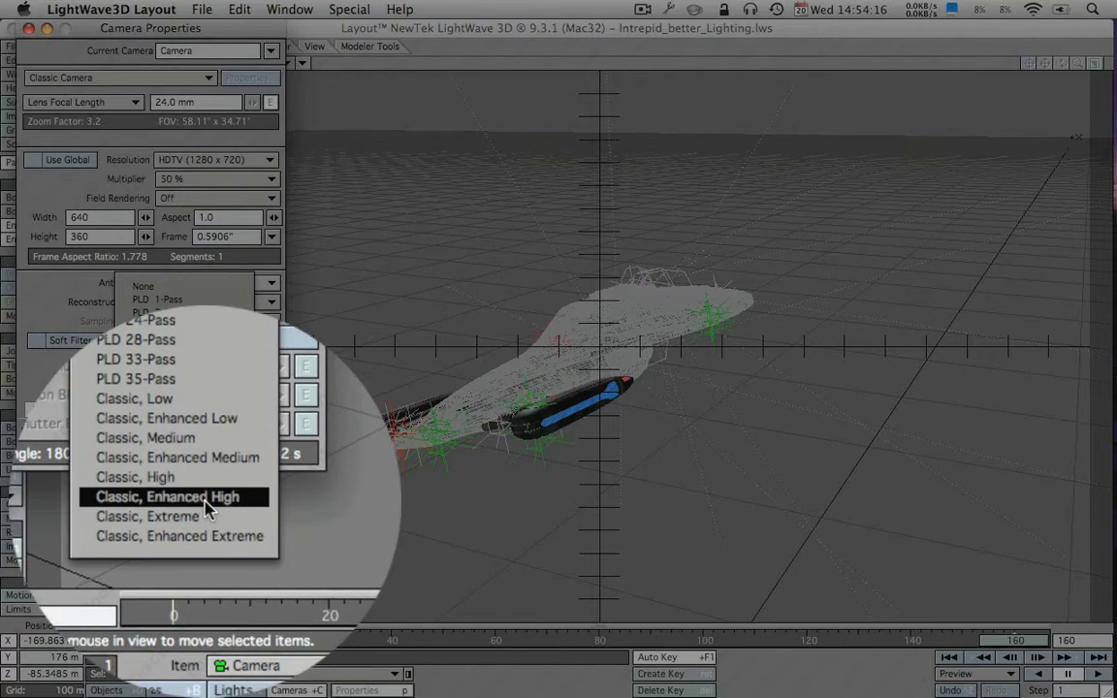
pyautogui.click(205, 507)
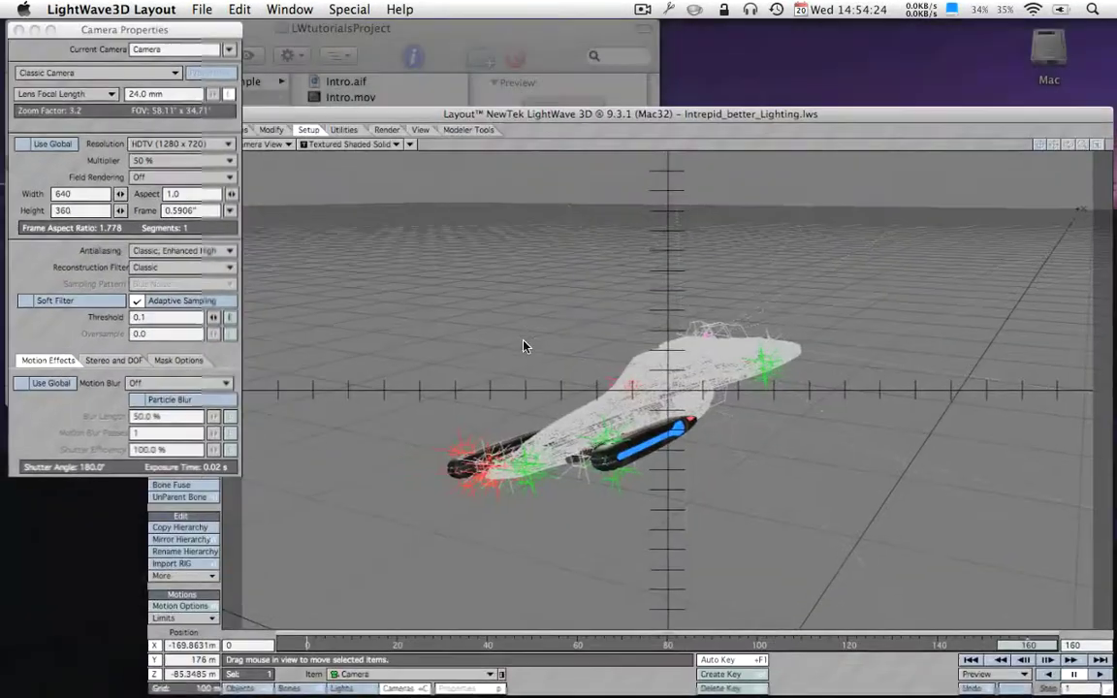
# - Render frame 160 at 640 x 360 and bring the rendered image to the front
pyautogui.press('F9')
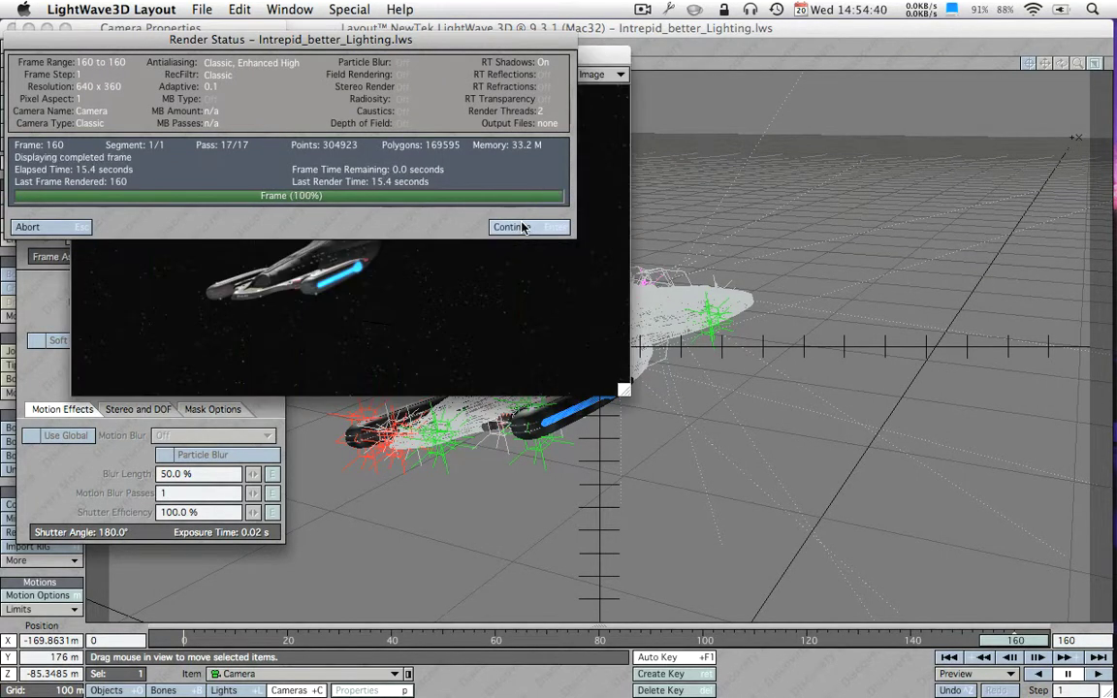
pyautogui.click(524, 228)
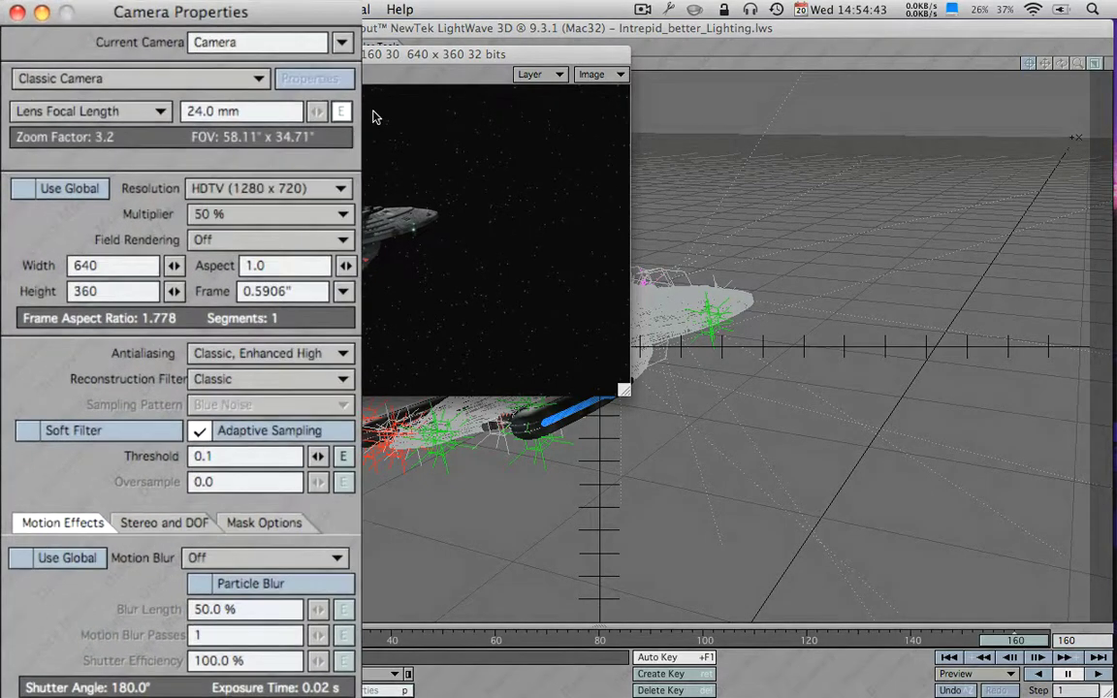
pyautogui.click(370, 56)
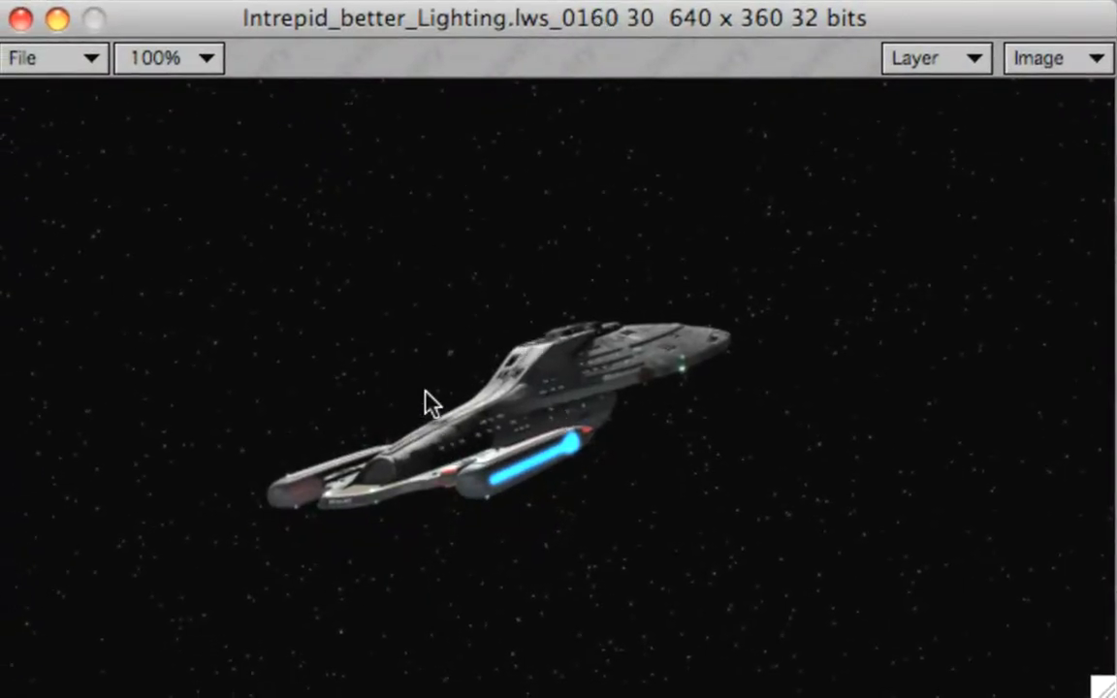
# - Restore the multiplier to 100 %, render frame 160 at 1280 x 720, then close the viewer
pyautogui.click(408, 143)
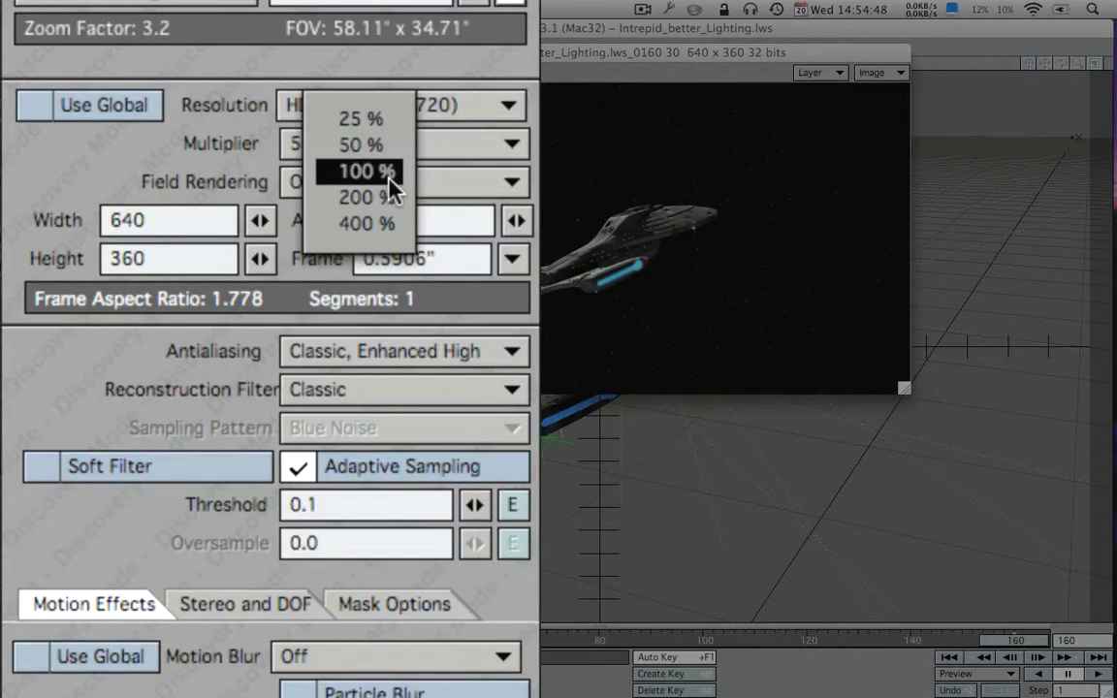
pyautogui.click(417, 172)
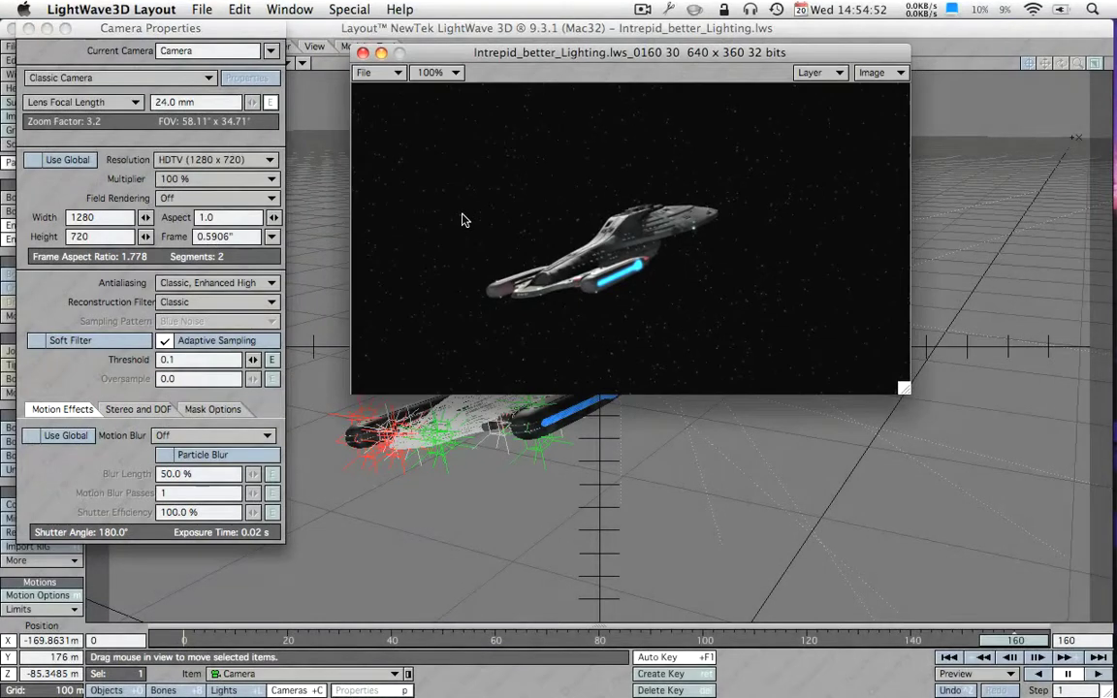
pyautogui.press('F9')
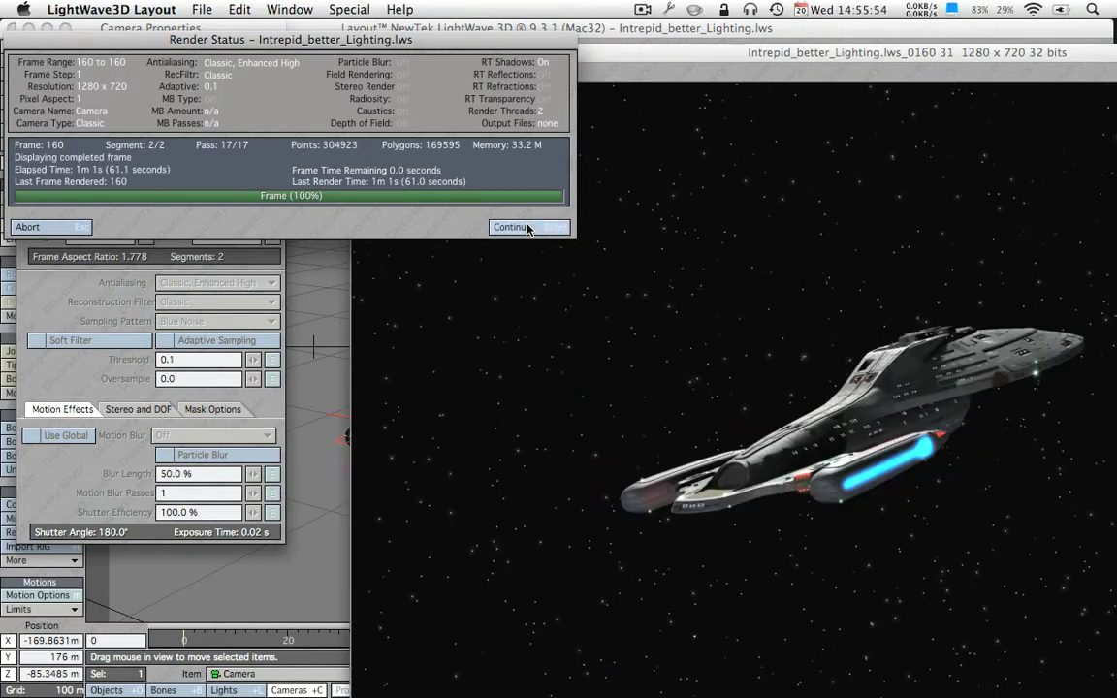
pyautogui.click(529, 229)
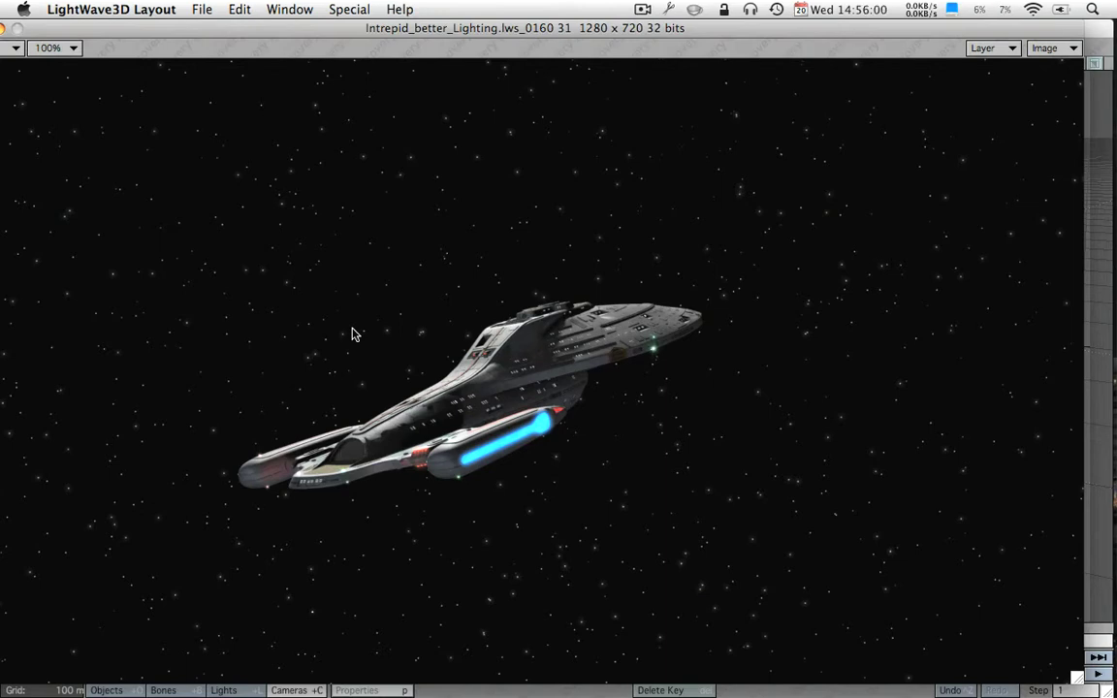
pyautogui.press('Escape')
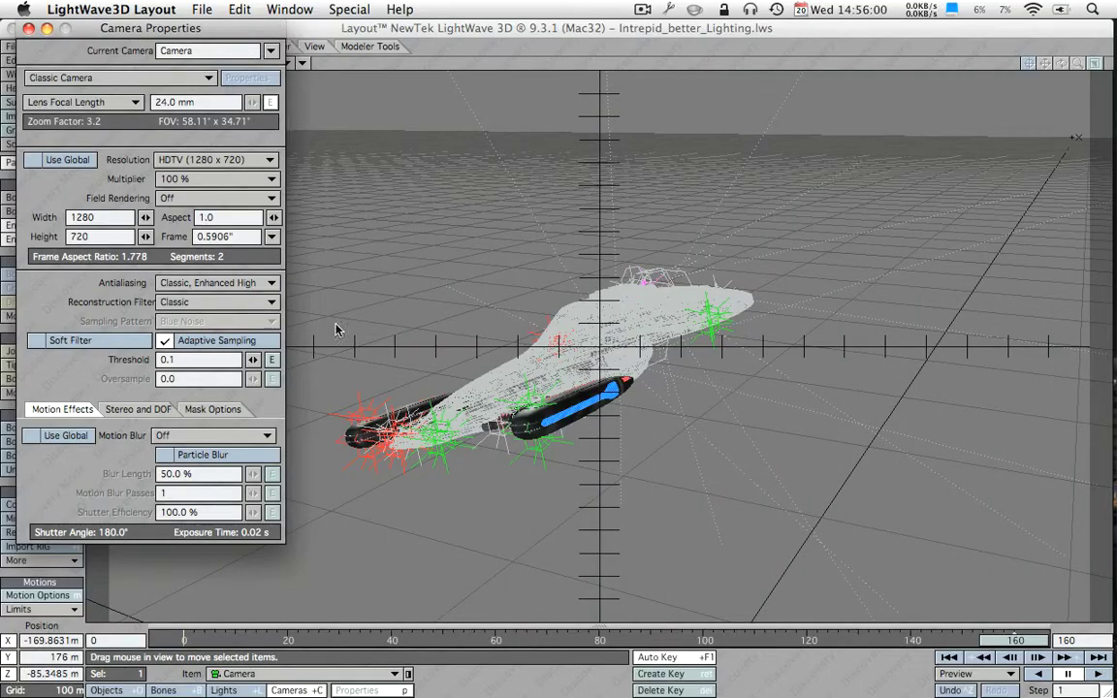
# - Set the multiplier to 50 % and antialiasing to Classic, Enhanced Low
pyautogui.click(191, 184)
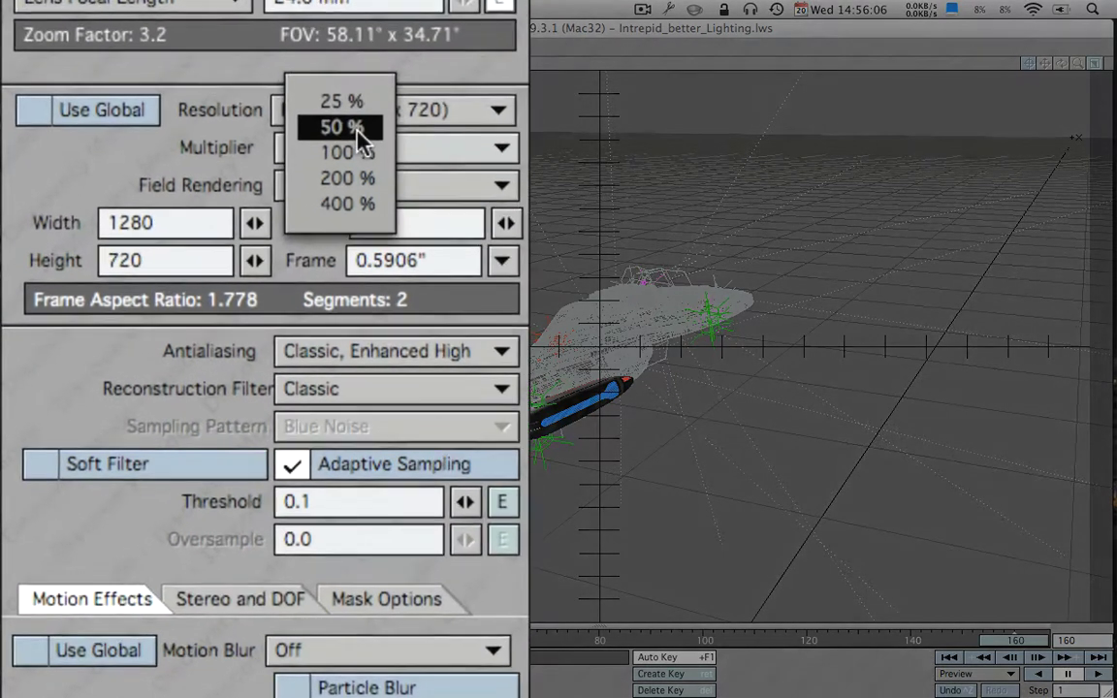
pyautogui.click(358, 129)
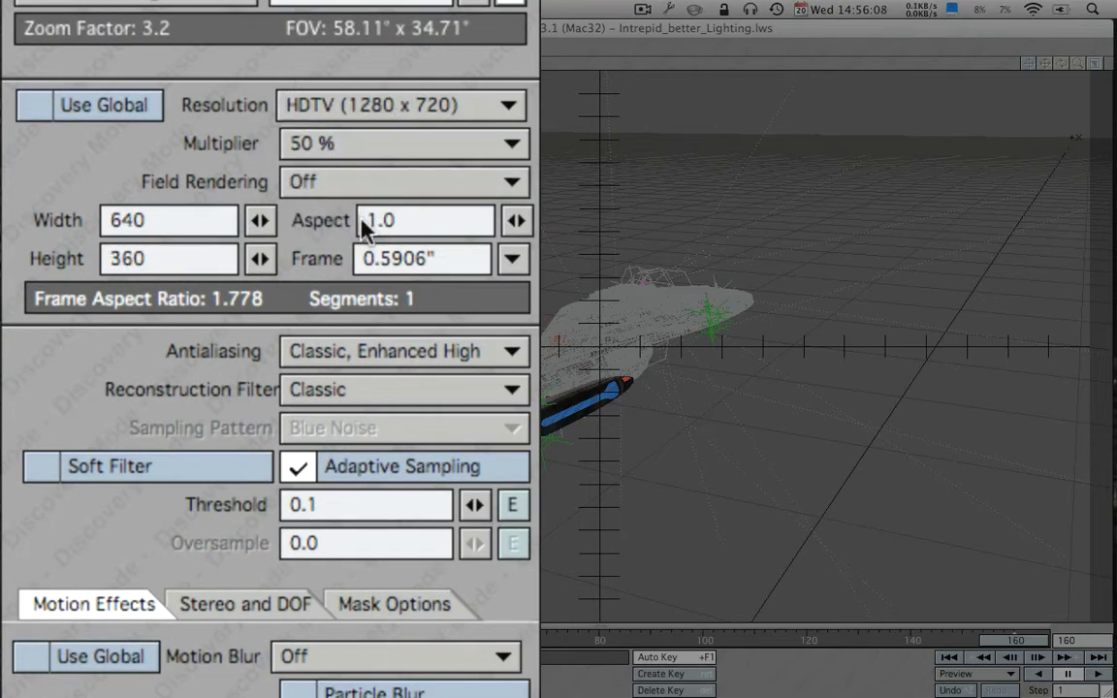
pyautogui.click(355, 367)
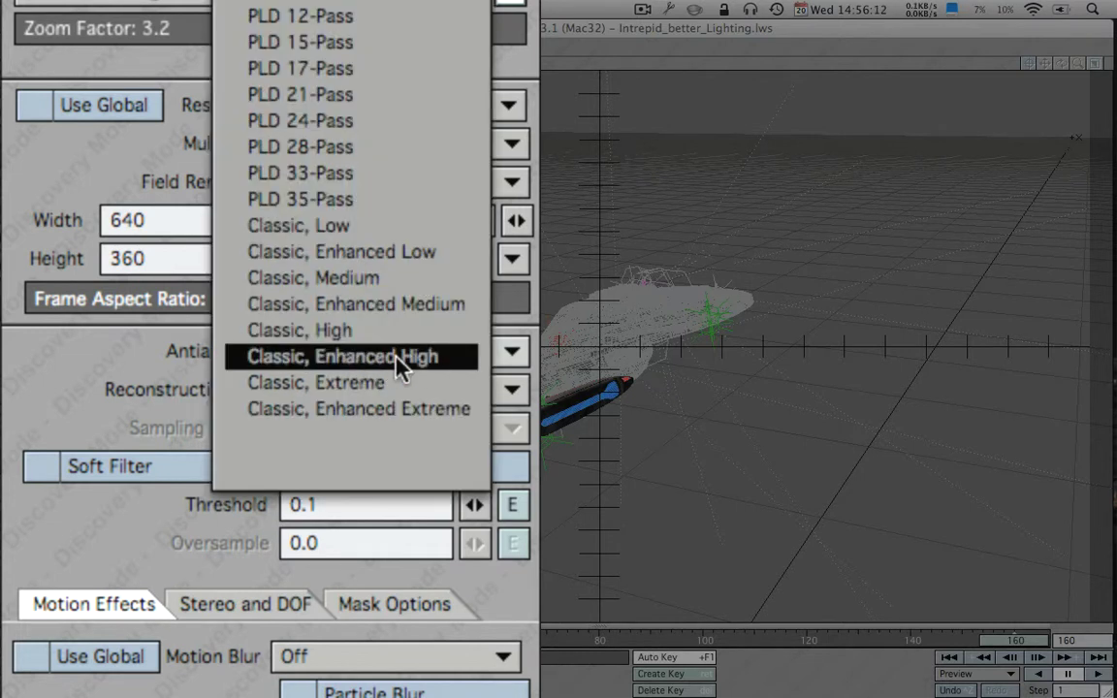
pyautogui.click(376, 253)
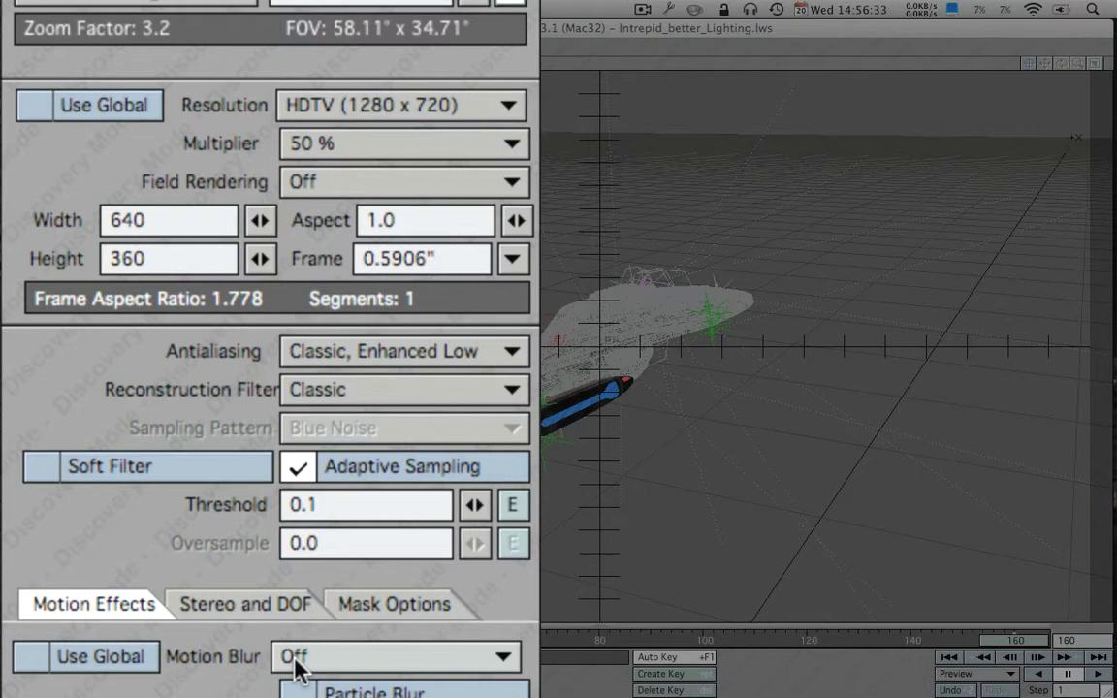
# - Try Classic motion blur, then set motion blur back to Off
pyautogui.click(300, 660)
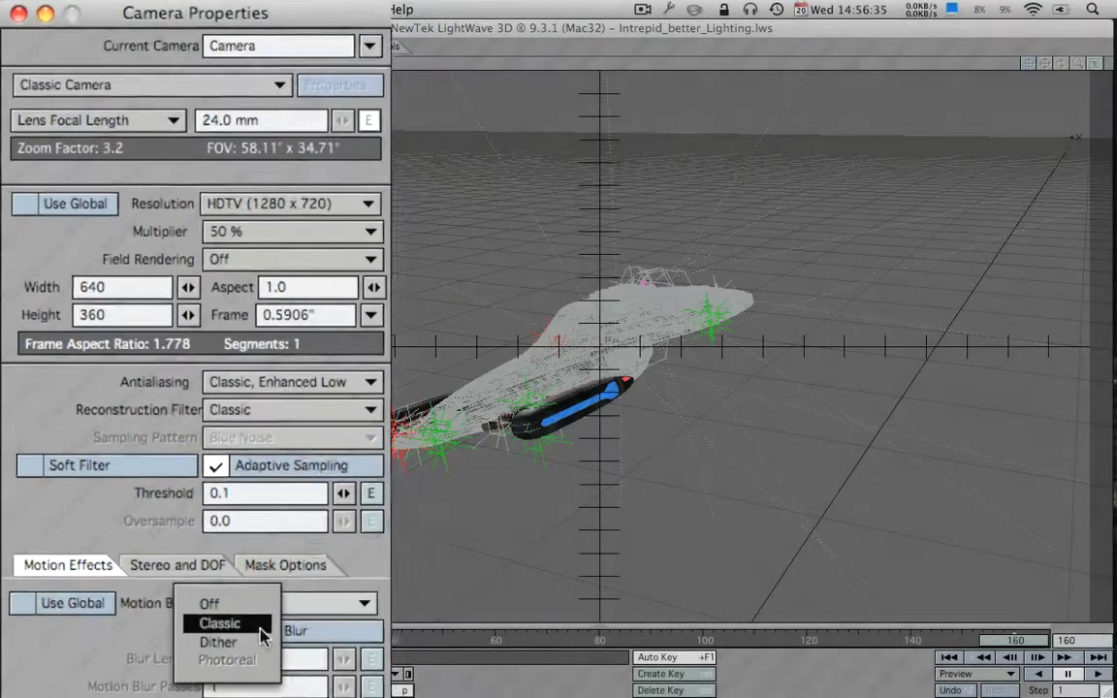
pyautogui.click(301, 677)
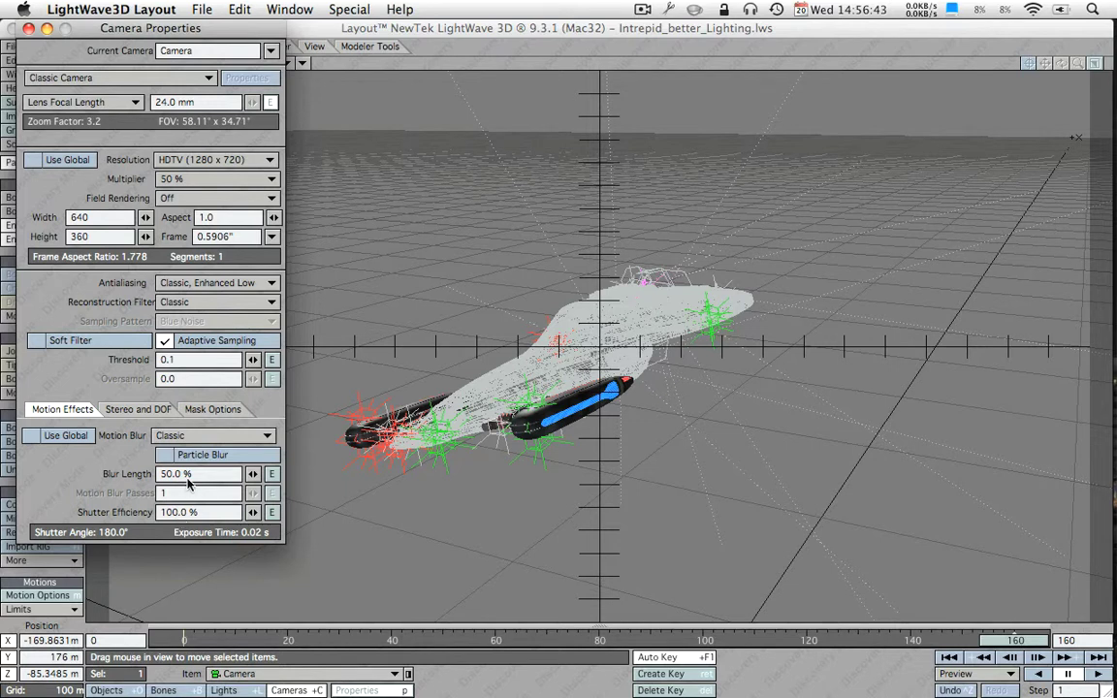
pyautogui.click(184, 435)
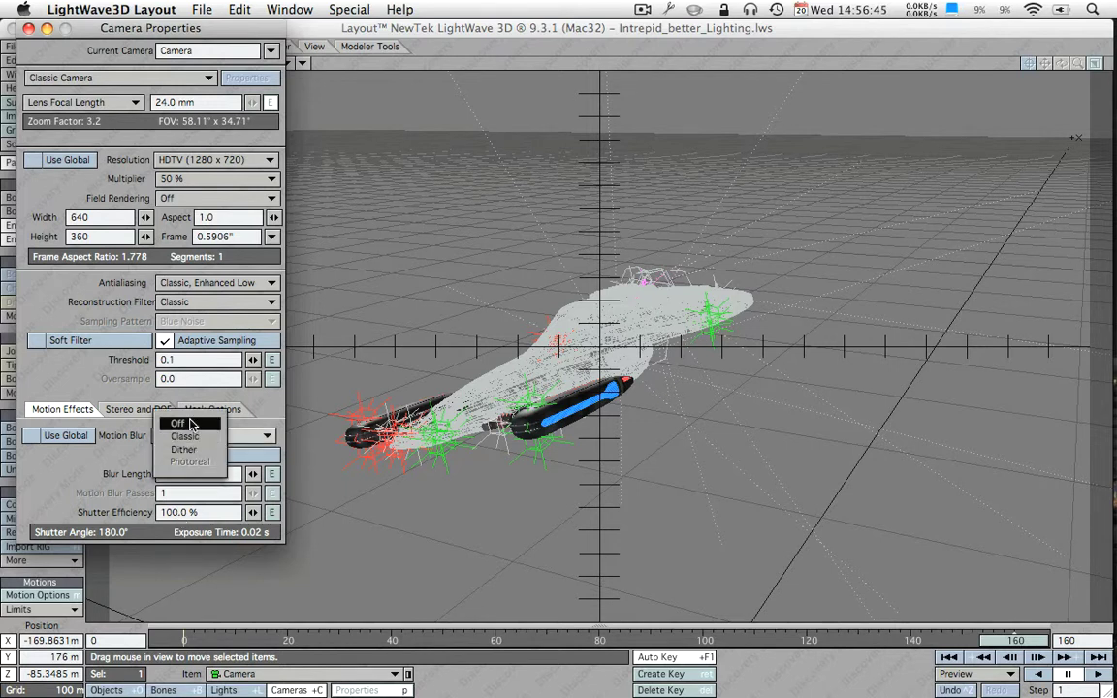
pyautogui.click(191, 424)
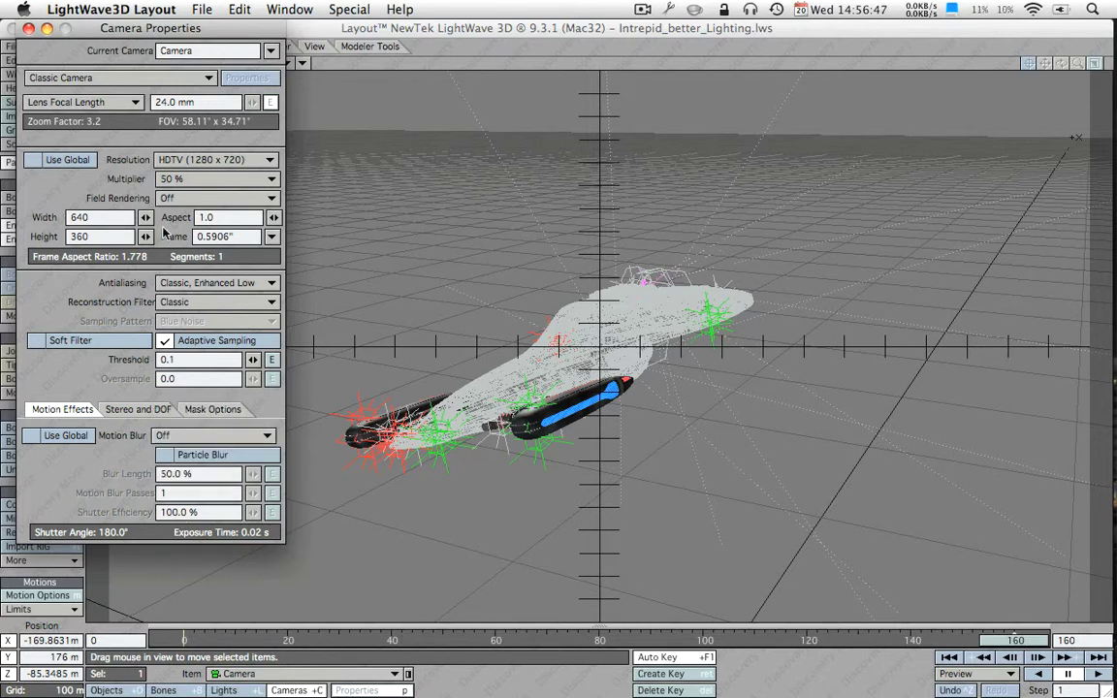
# - Close Camera Properties and open Render Globals from the Render tab
pyautogui.click(29, 32)
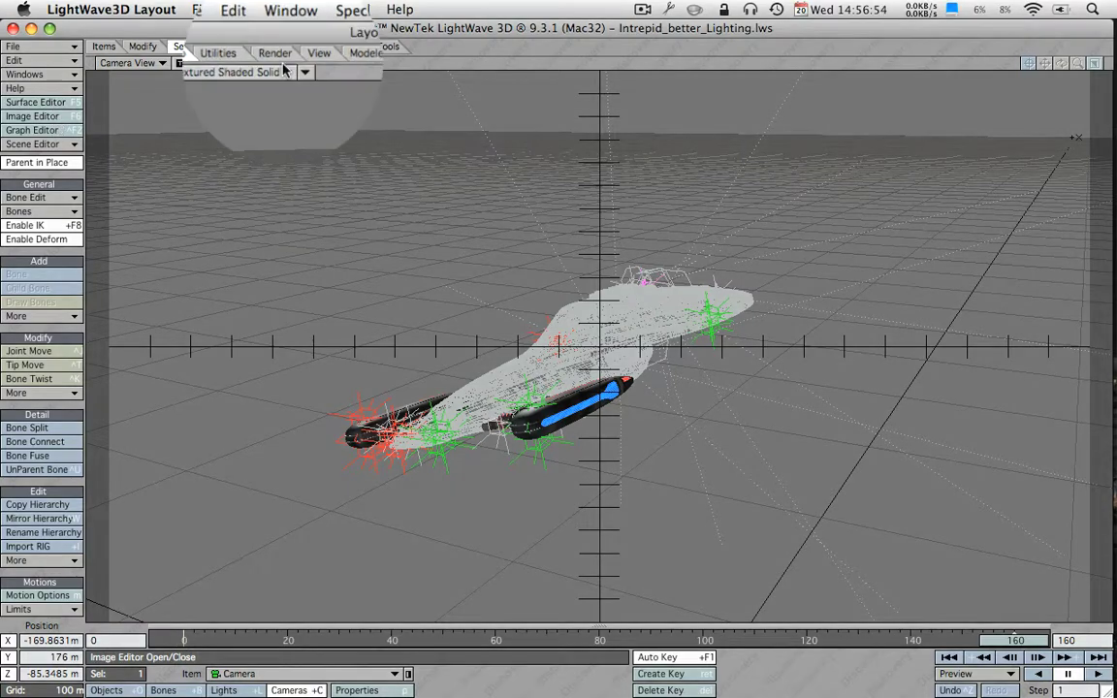
pyautogui.click(275, 47)
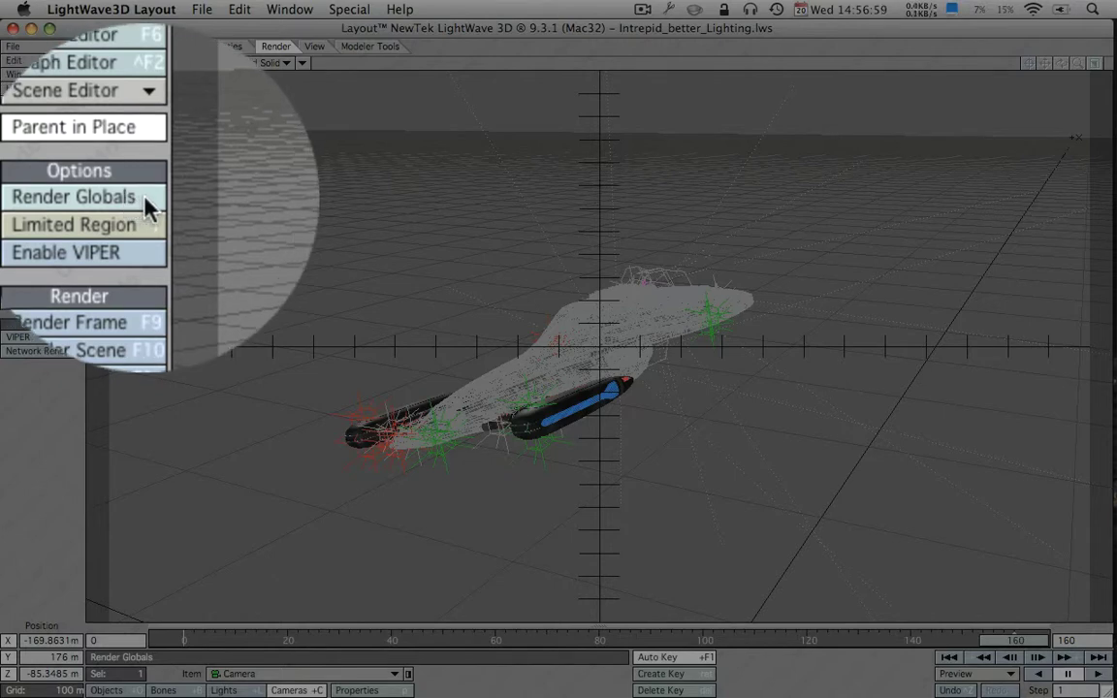
pyautogui.click(145, 206)
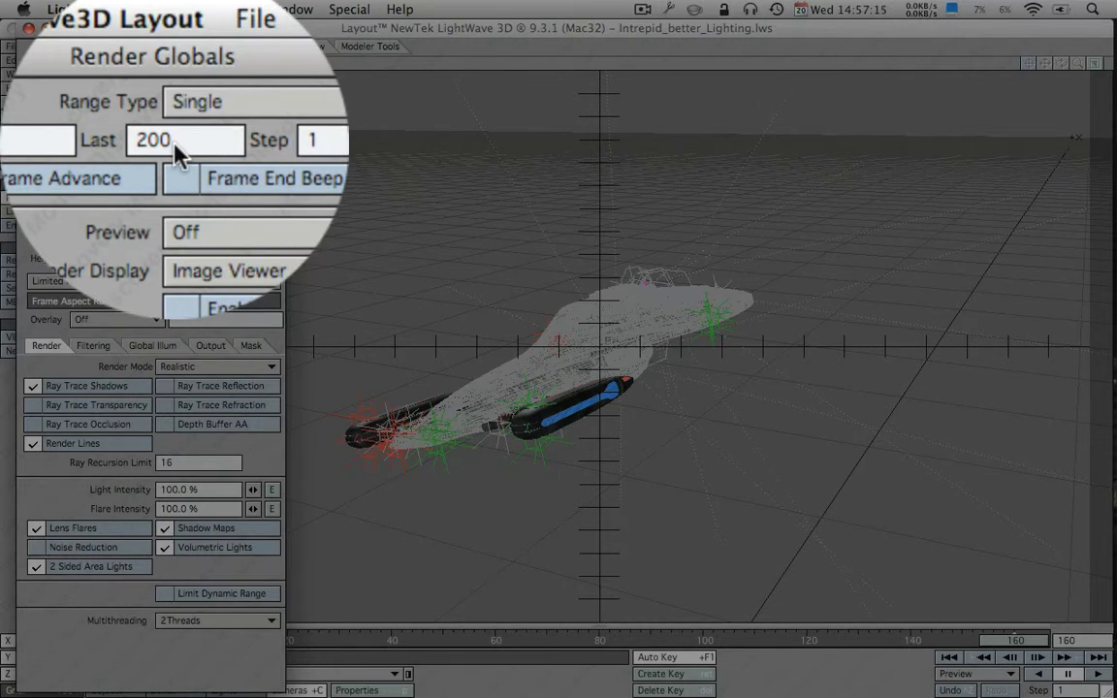
# - Set the render range's last frame to 160 and keep Render Mode at Realistic
pyautogui.click(175, 145)
pyautogui.write('160')
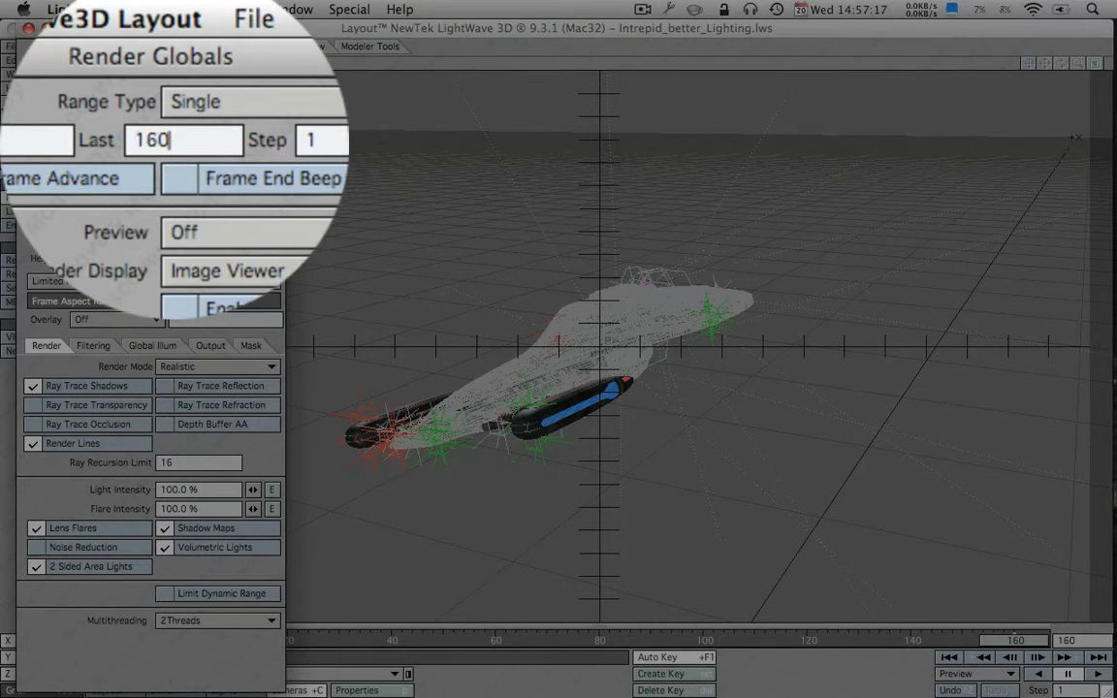
pyautogui.press('Tab')
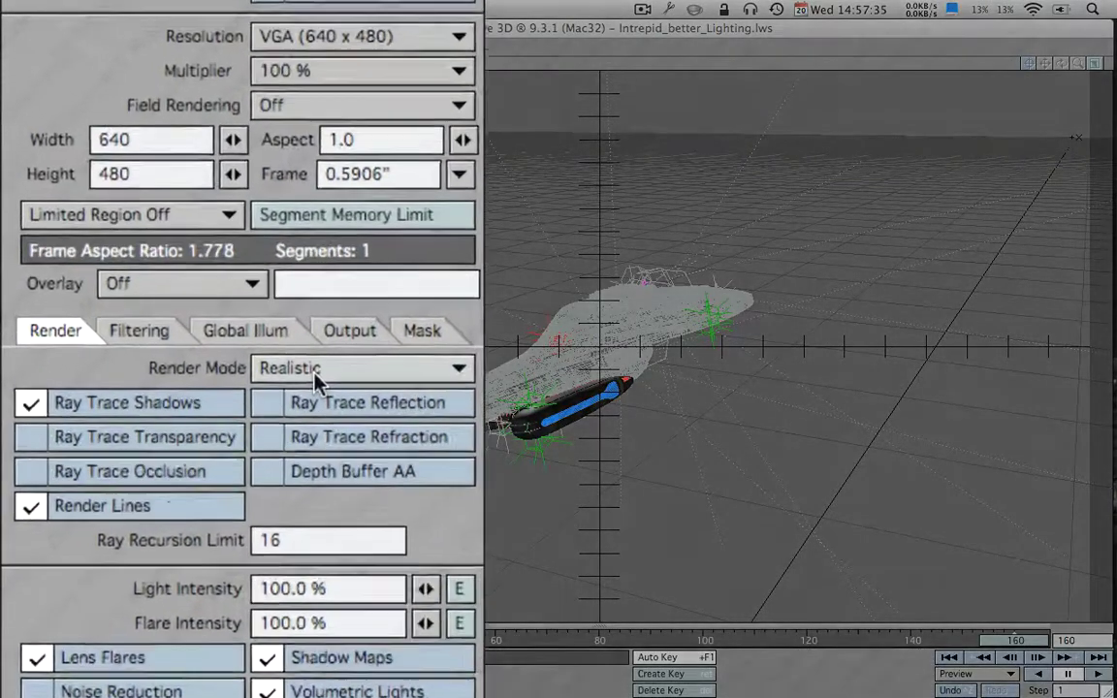
pyautogui.click(313, 373)
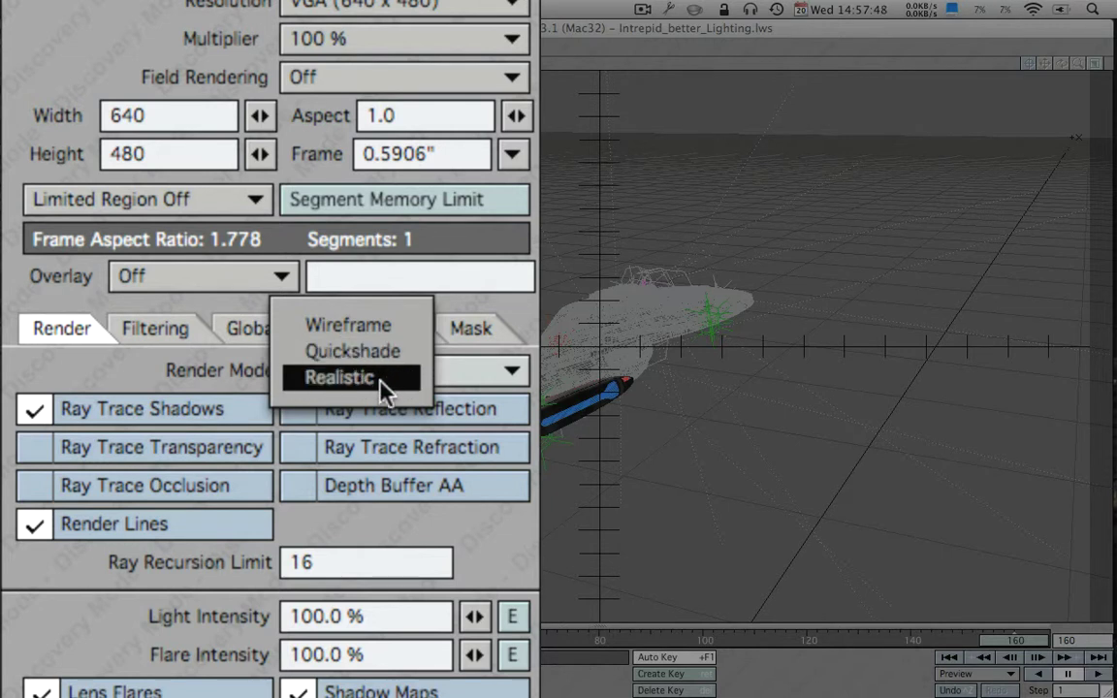
pyautogui.click(382, 386)
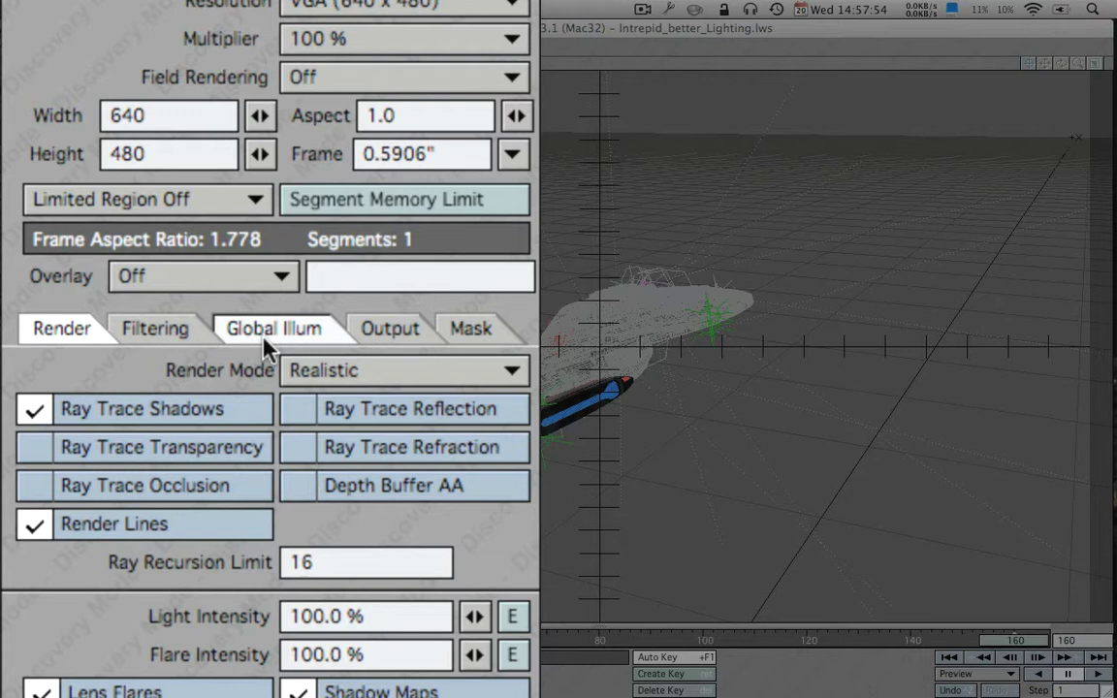
# - Enable Save Animation as QuickTime(.mov), saving Intrepid.mov to the Desktop
pyautogui.click(411, 341)
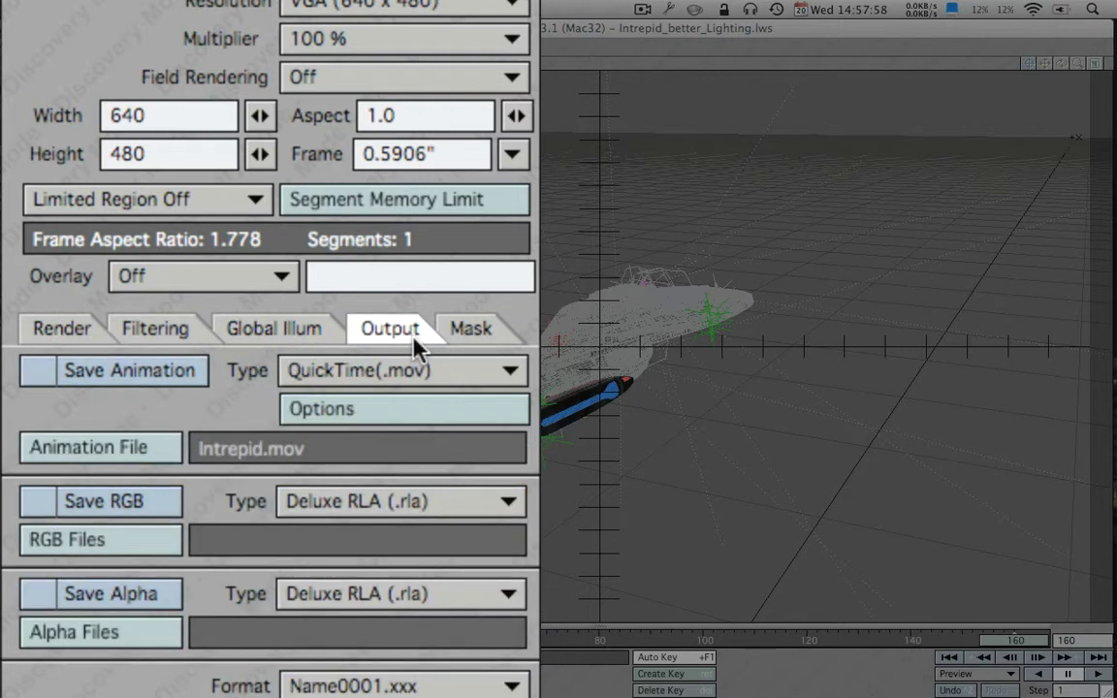
pyautogui.click(92, 380)
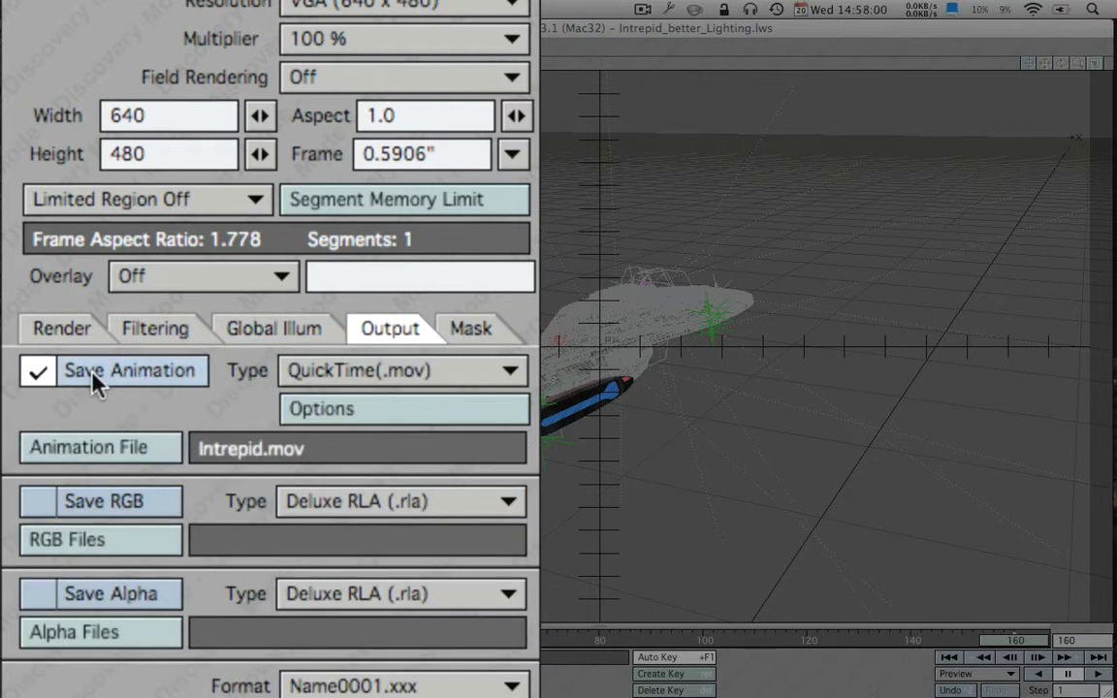
pyautogui.click(353, 374)
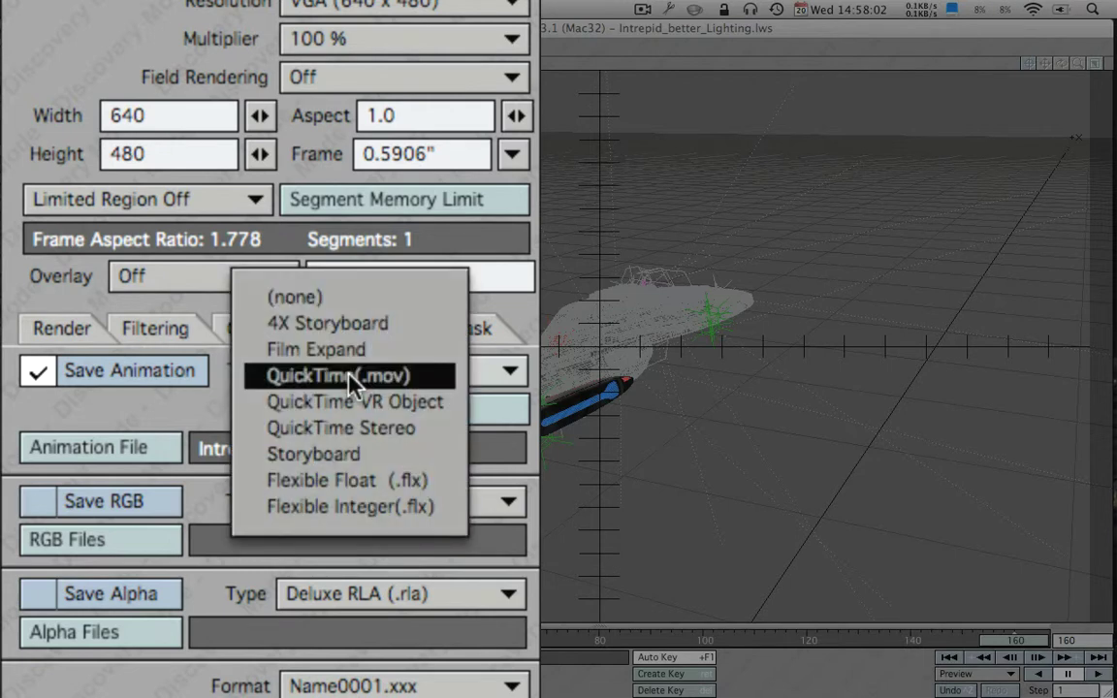
pyautogui.click(97, 449)
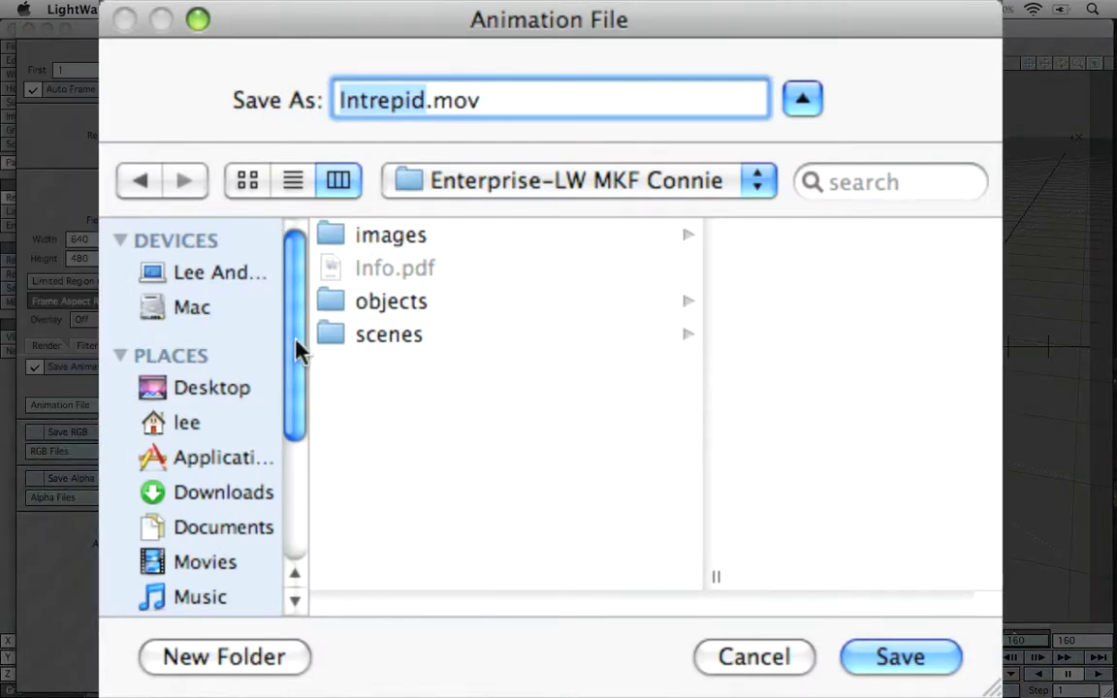
pyautogui.click(209, 400)
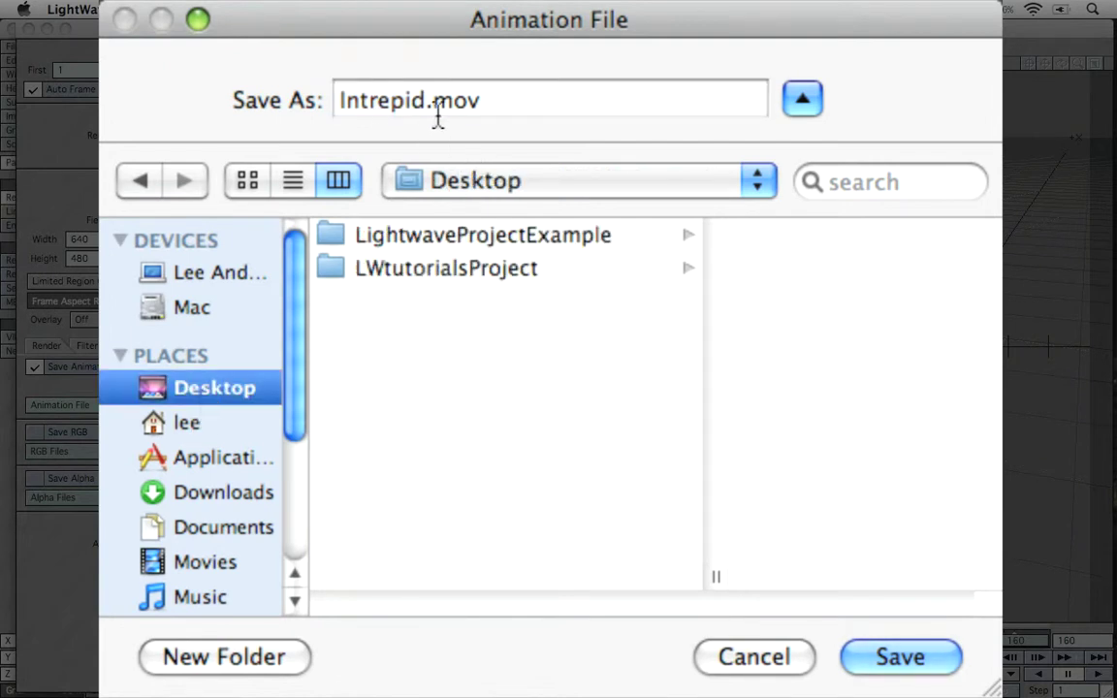
pyautogui.click(903, 660)
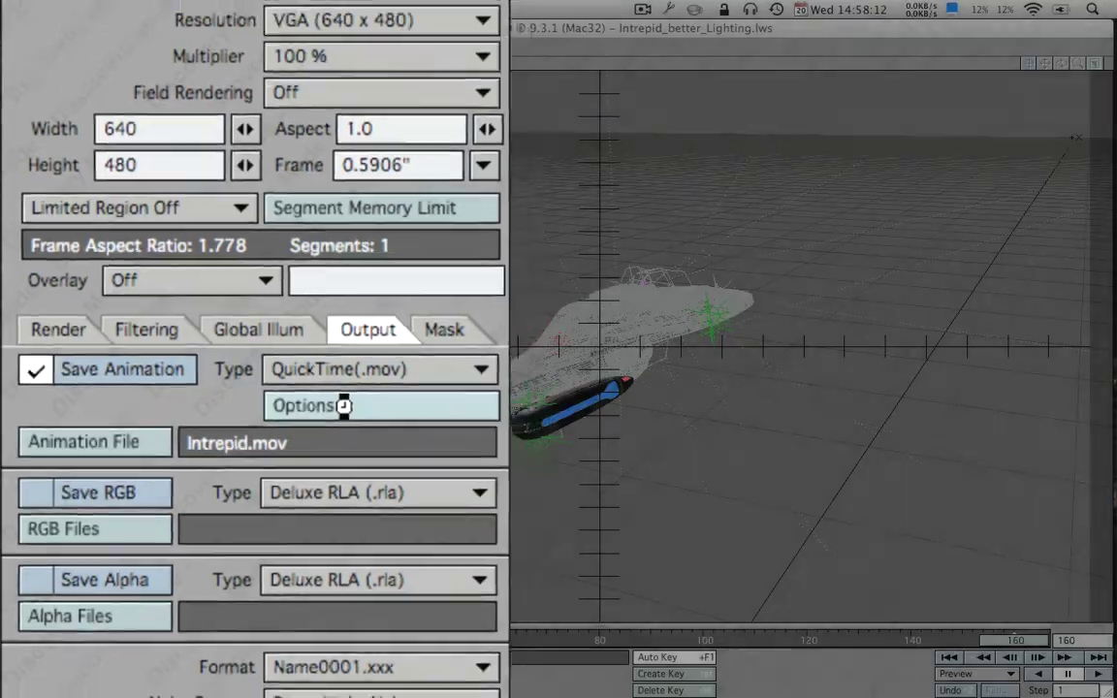
# - Set the QuickTime compression type to Apple ProRes 422 (HQ) and confirm
pyautogui.click(347, 408)
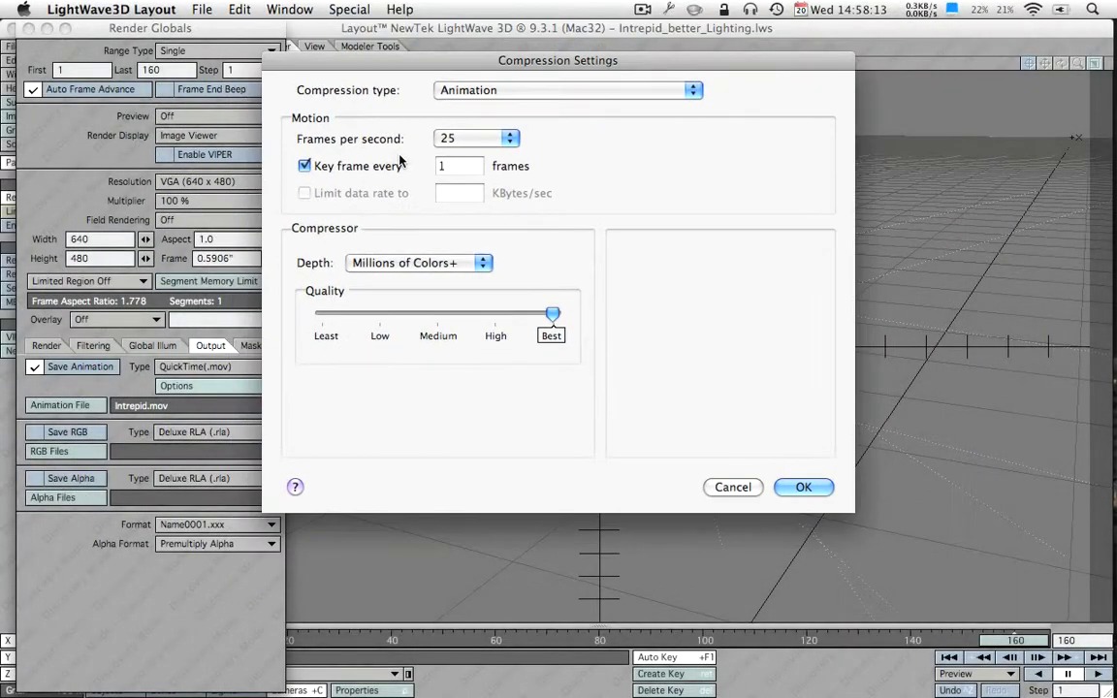
pyautogui.click(516, 91)
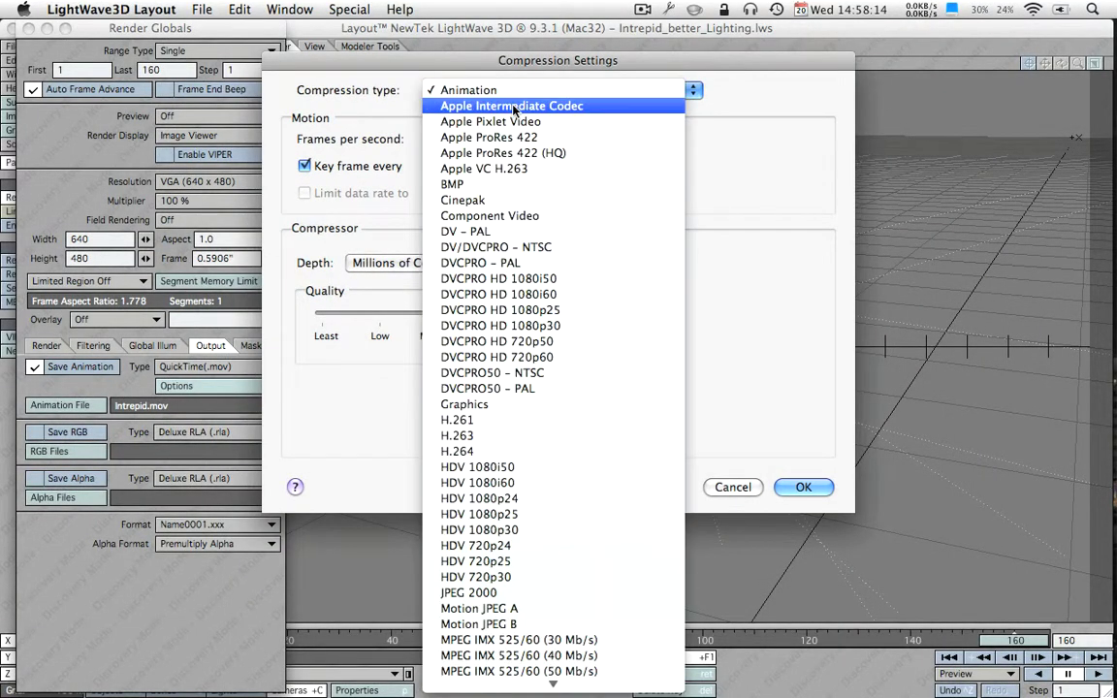
pyautogui.click(524, 154)
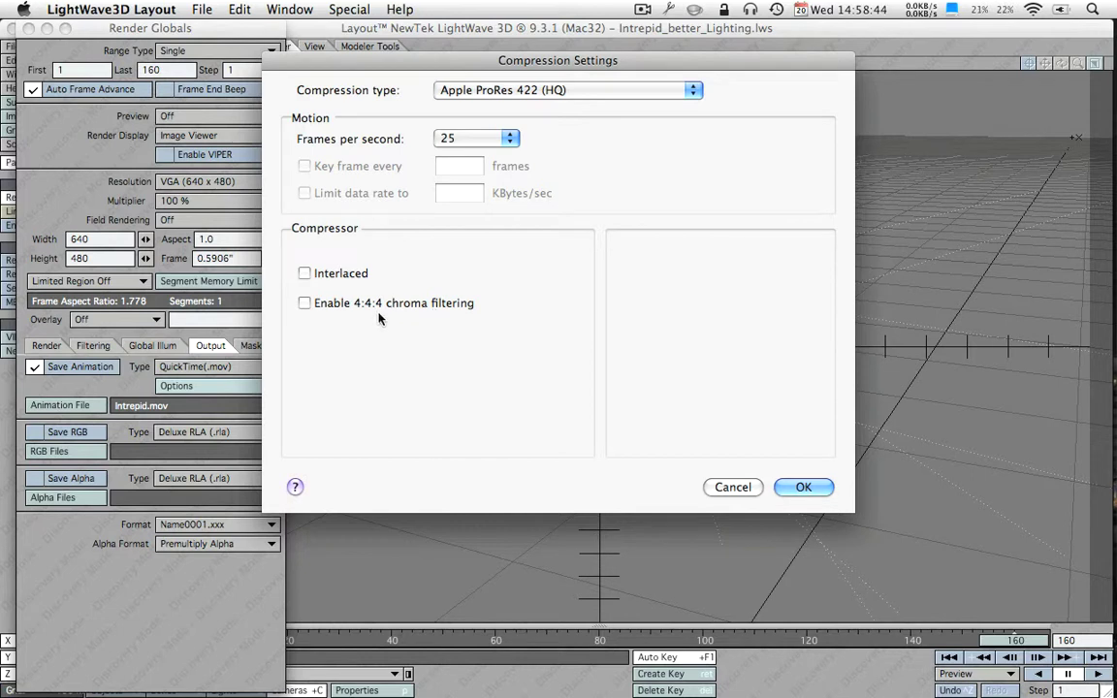
pyautogui.click(804, 487)
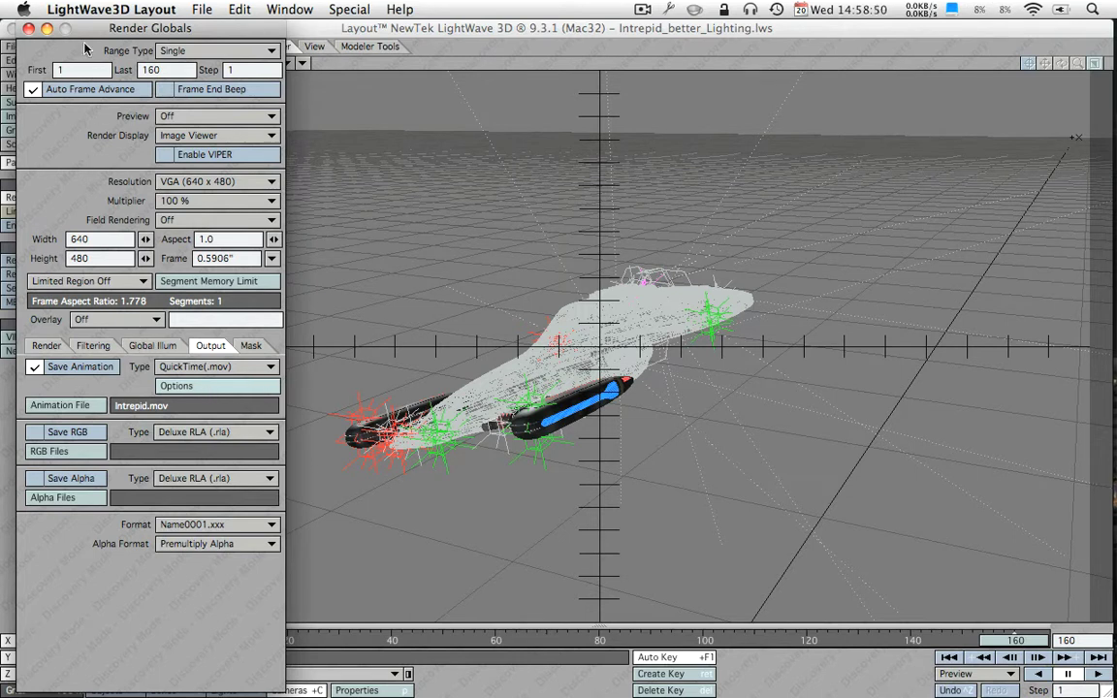
# - Close Render Globals and start Render Scene, bringing up the Auto Frame Advance warning
pyautogui.click(29, 30)
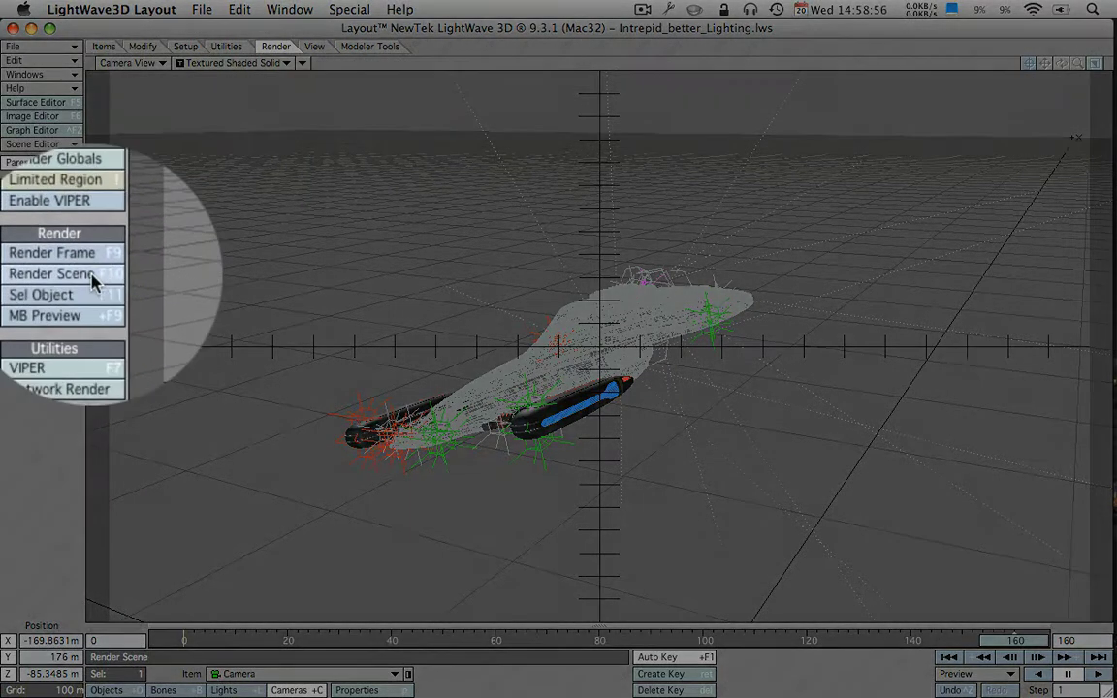
pyautogui.click(58, 274)
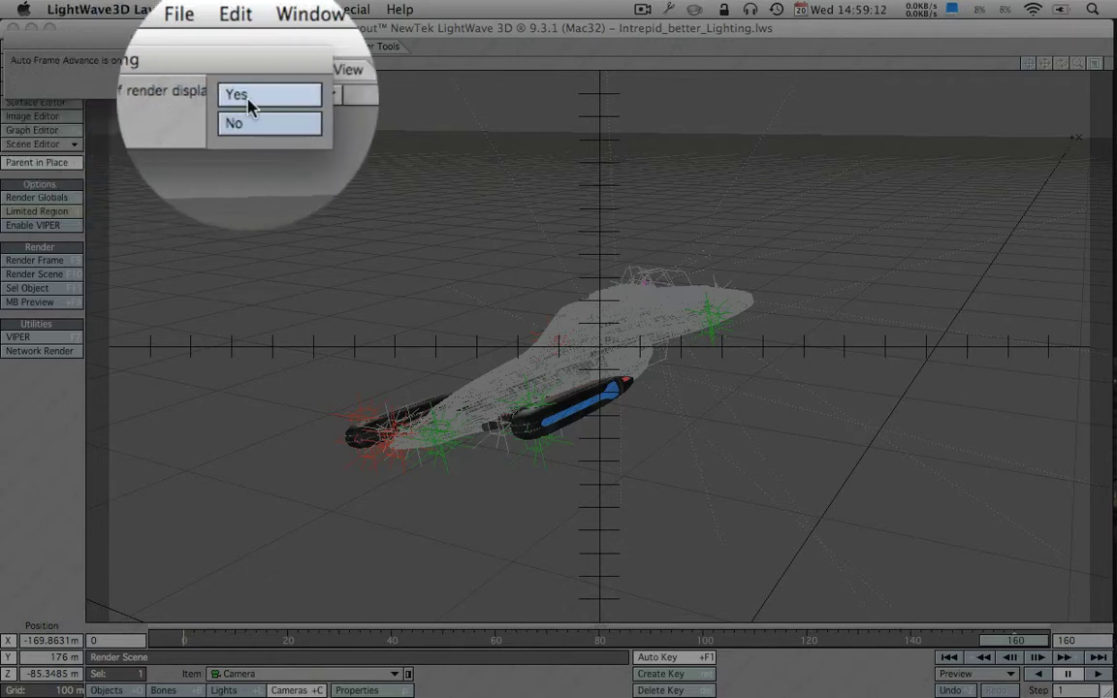
# - Choose Yes to turn off render display and render the Intrepid scene to the movie
pyautogui.click(245, 103)
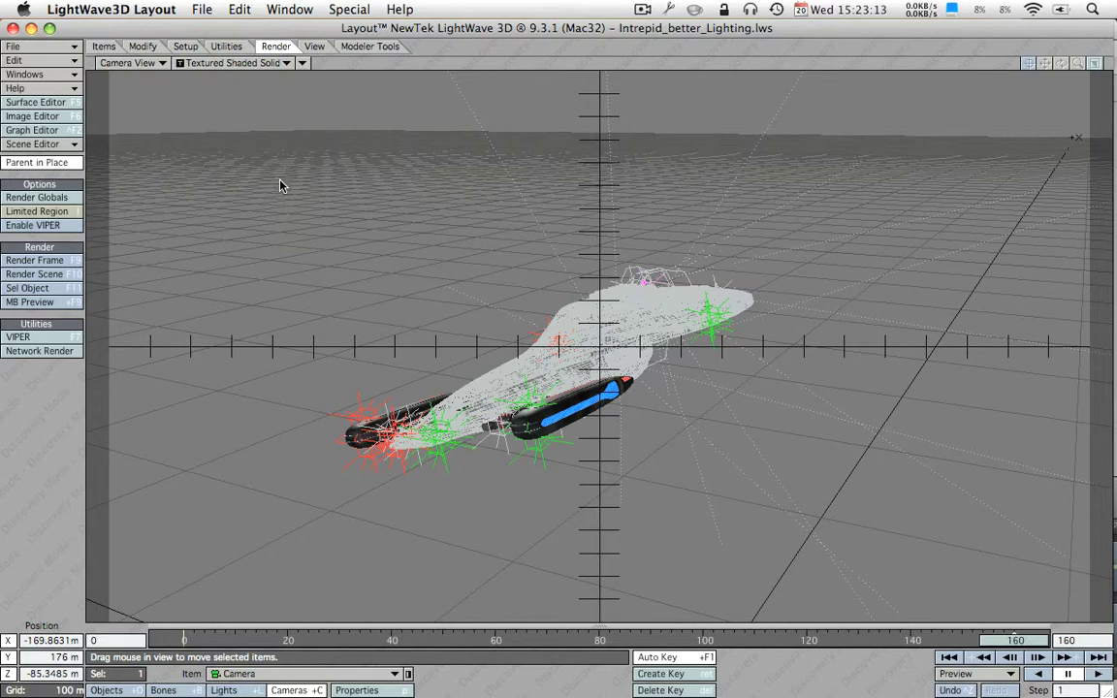
# - Open Intrepid.mov from the desktop in QuickTime, play it full screen twice, then quit
pyautogui.press('F11')
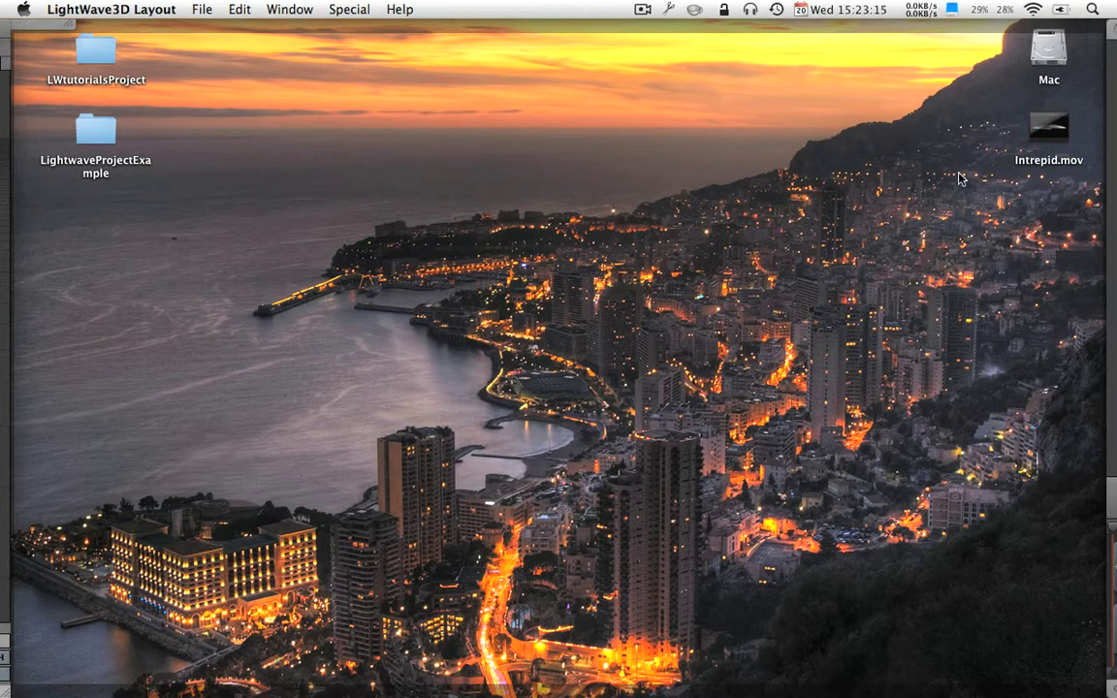
pyautogui.doubleClick(1050, 124)
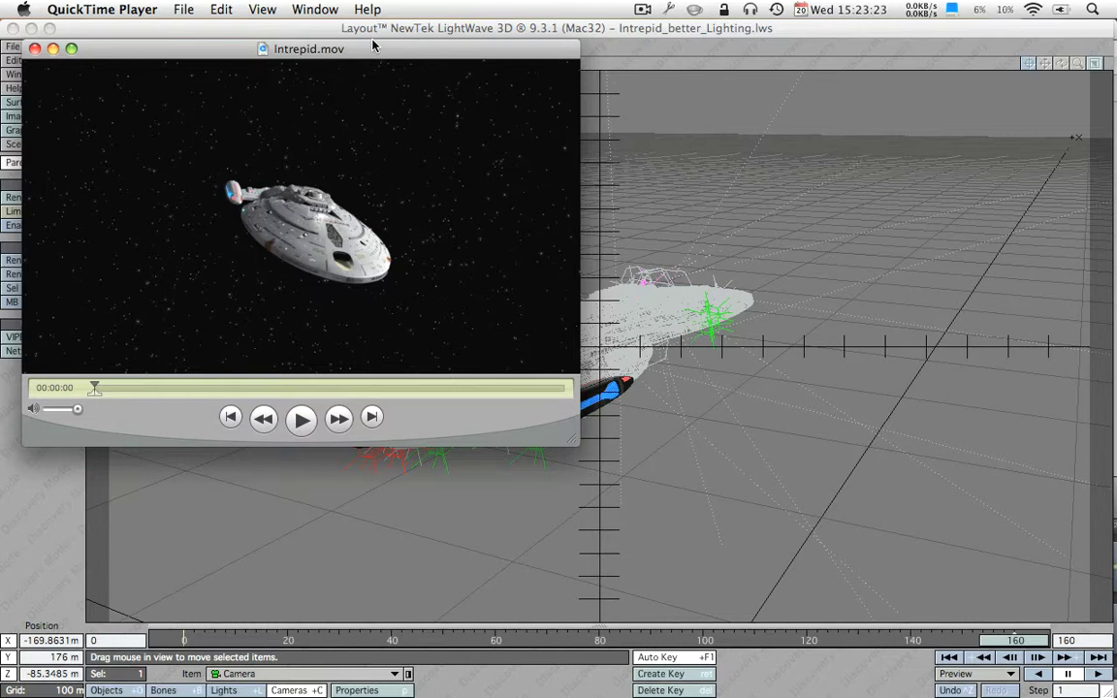
pyautogui.press('super+f')
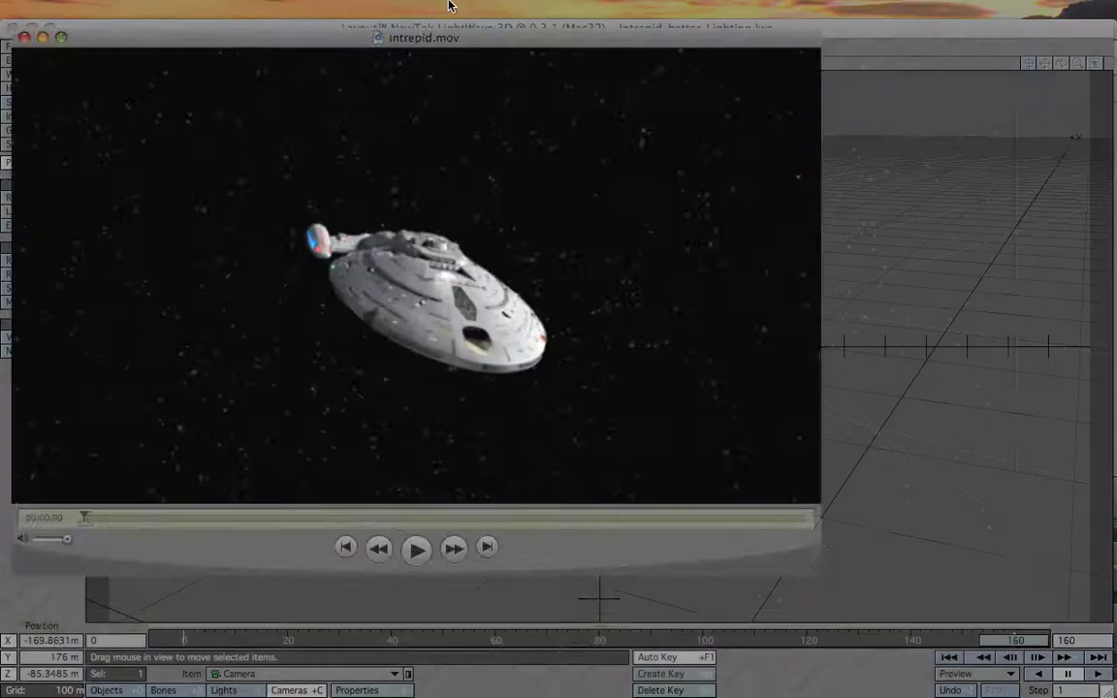
pyautogui.press('space')
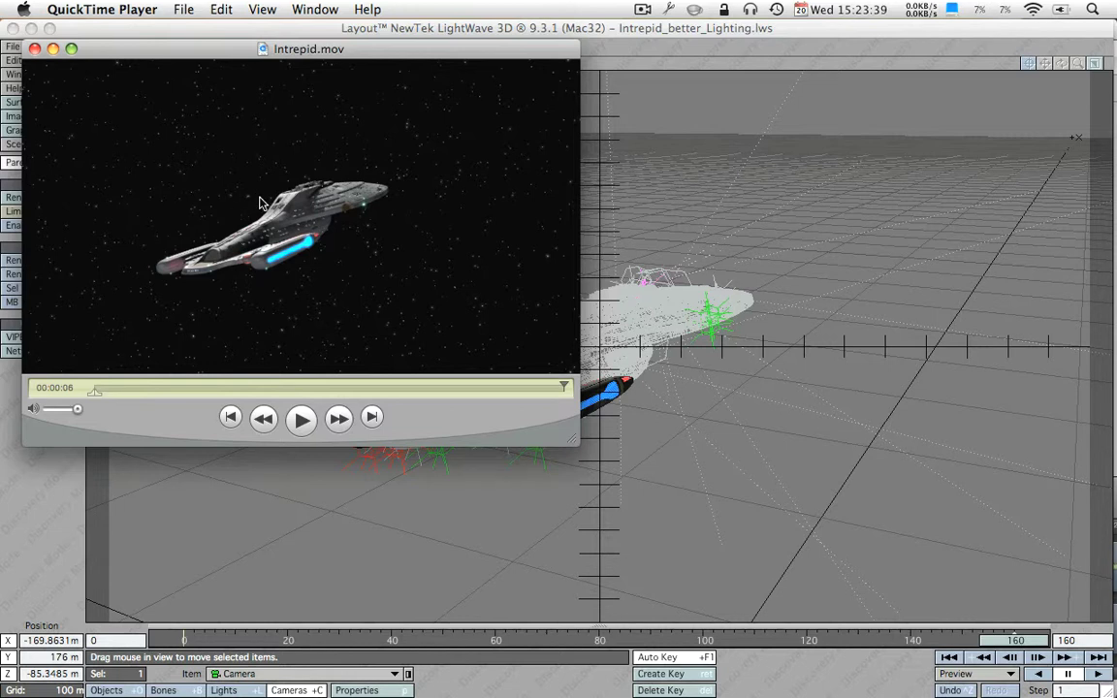
pyautogui.press('space')
pyautogui.press('super+q')
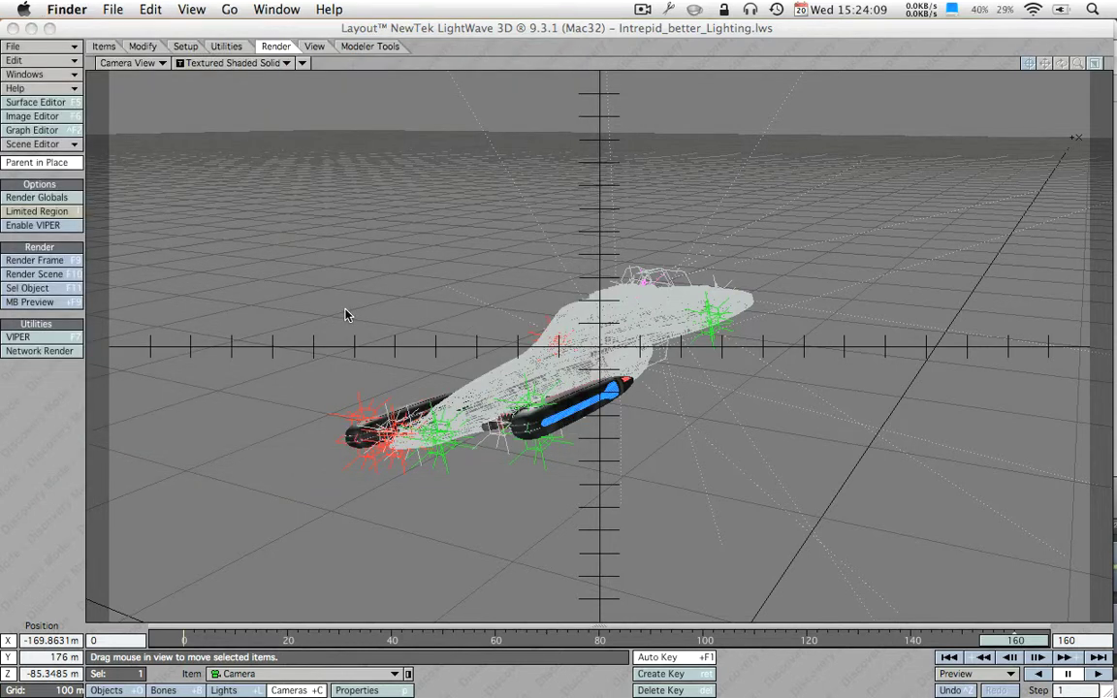
pyautogui.click(177, 28)
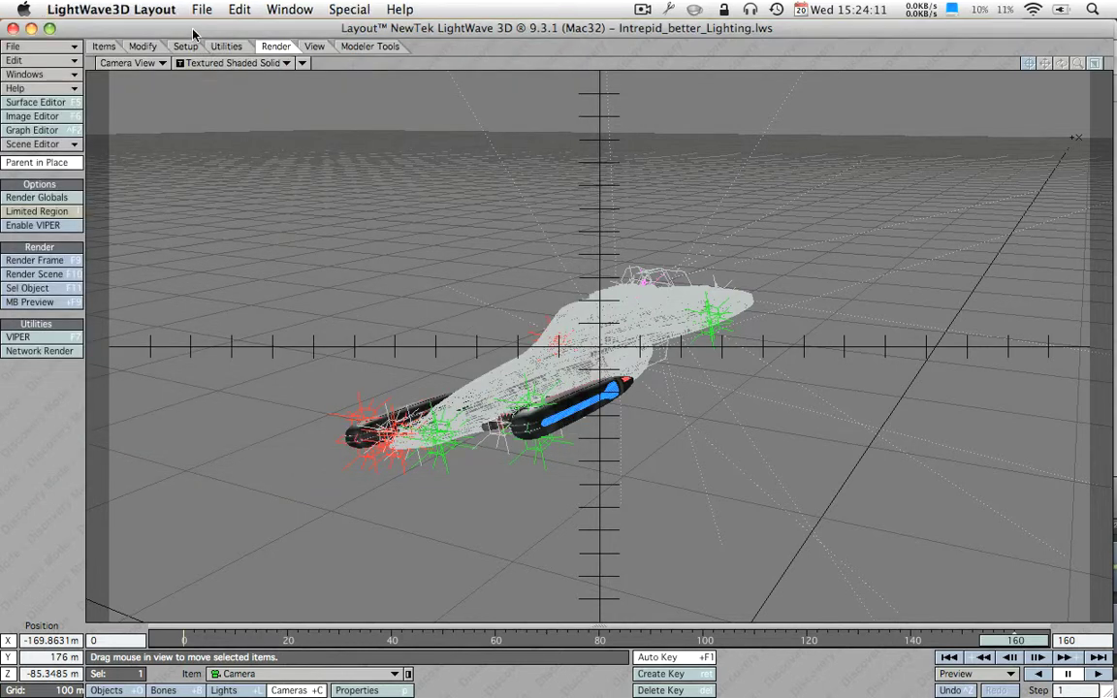